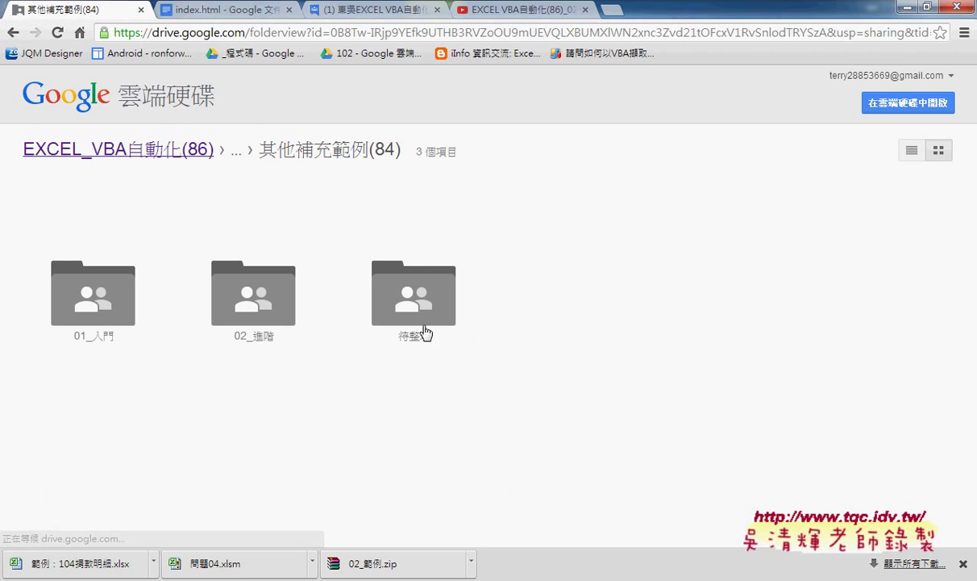
Open the 02_進階 folder in Google Drive, then its 範例：104捐款明細 subfolder
left_click(246, 325)
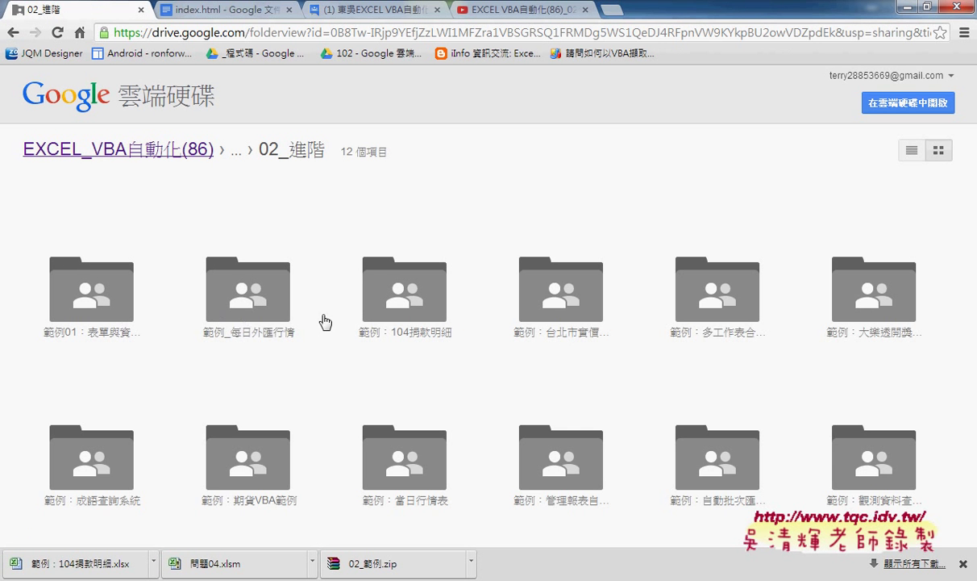
left_click(435, 339)
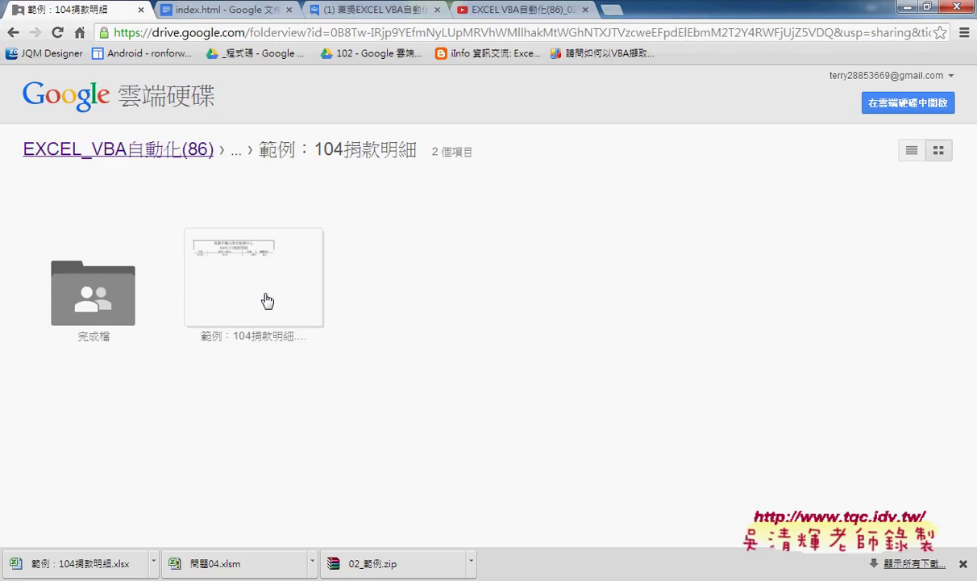
Switch between the 範例：104捐款明細 workbook and the VBA editor, ending on the 總表 sheet
mouse_move(351, 579)
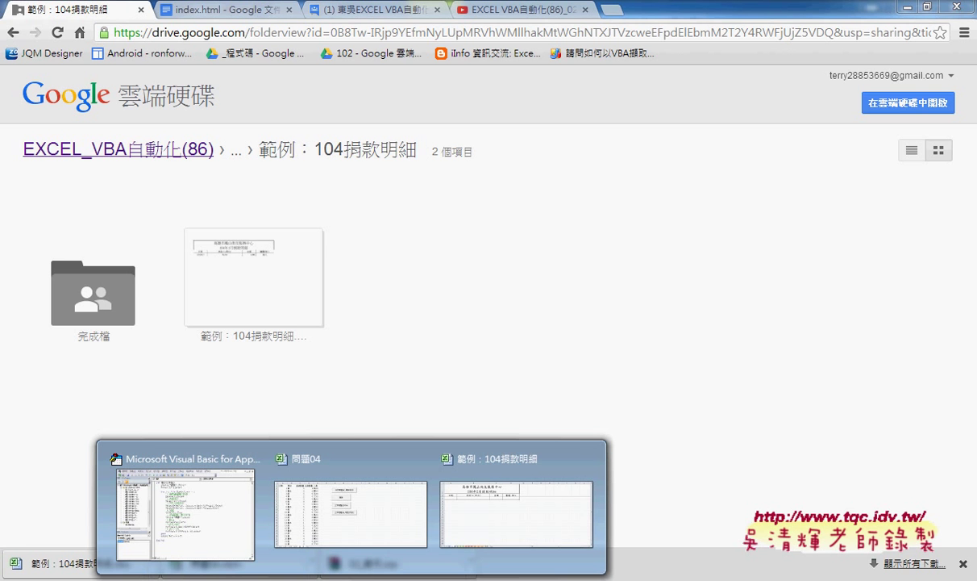
left_click(500, 541)
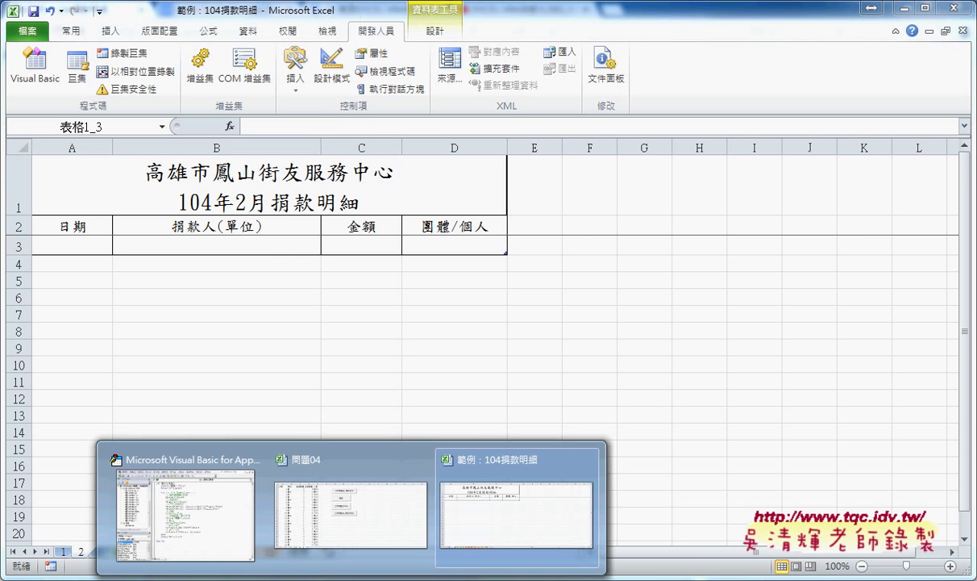
left_click(203, 526)
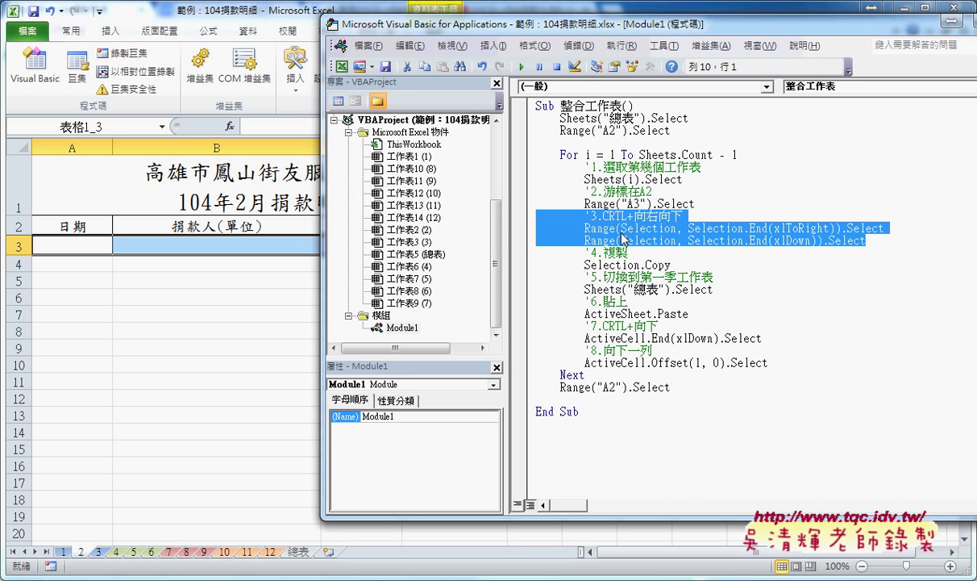
key("alt+F11")
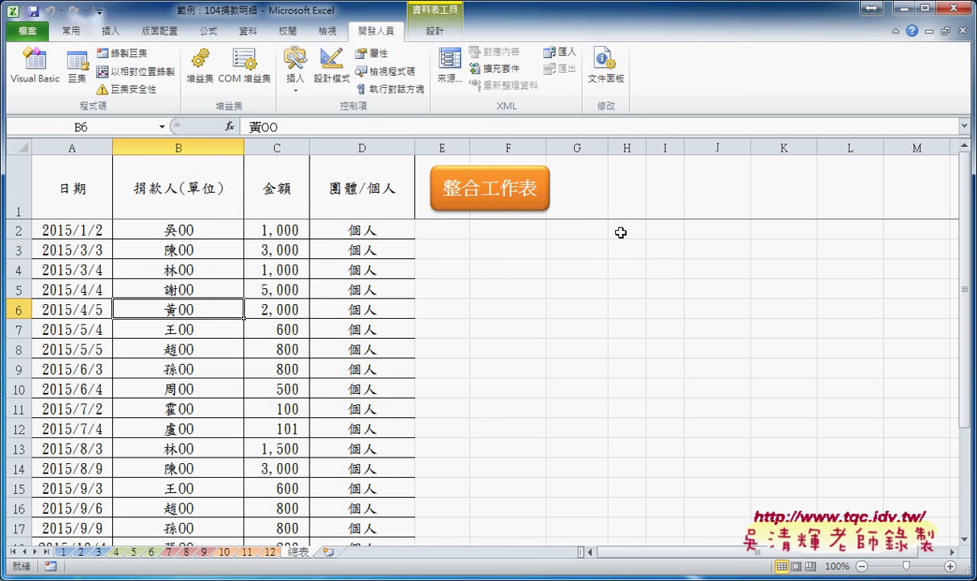
Select and clear the 總表 data rows A2:D41
left_click(93, 228)
left_click_drag(93, 236, 371, 264)
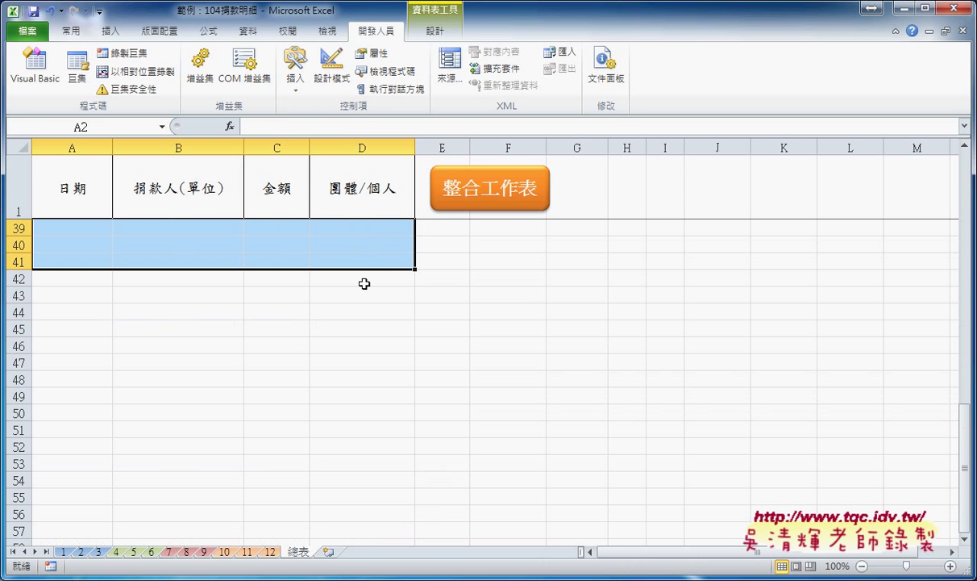
scroll(364, 283, "up", 6)
scroll(365, 283, "up", 6)
left_click(508, 288)
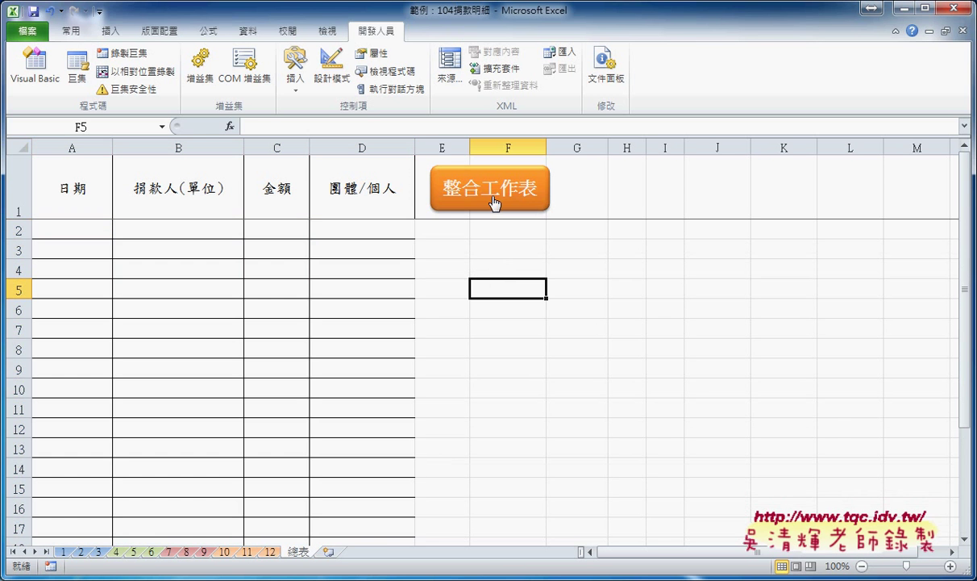
Run the 整合工作表 macro, then check the January, February and March sheets 1–3
left_click(494, 192)
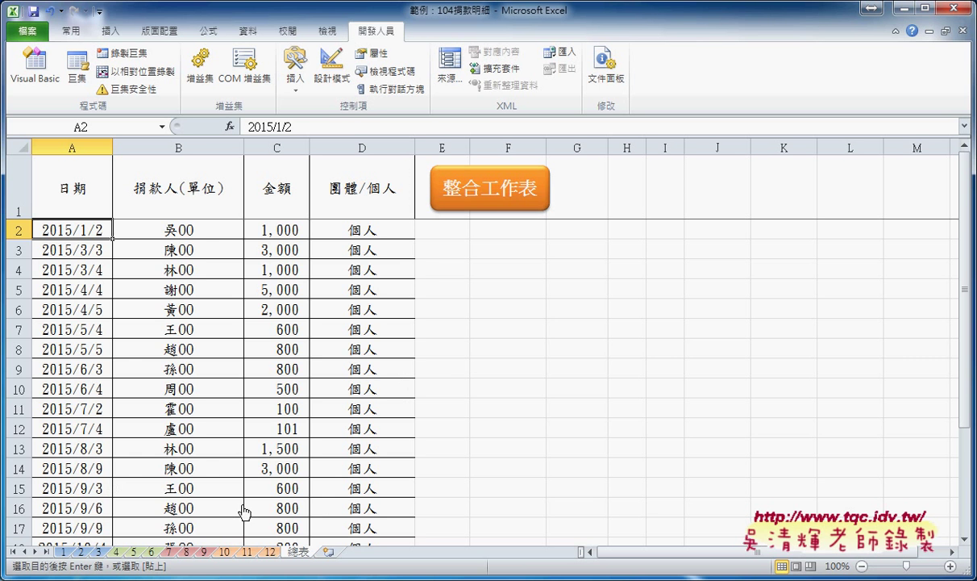
scroll(354, 480, "up", 7)
scroll(374, 470, "up", 2)
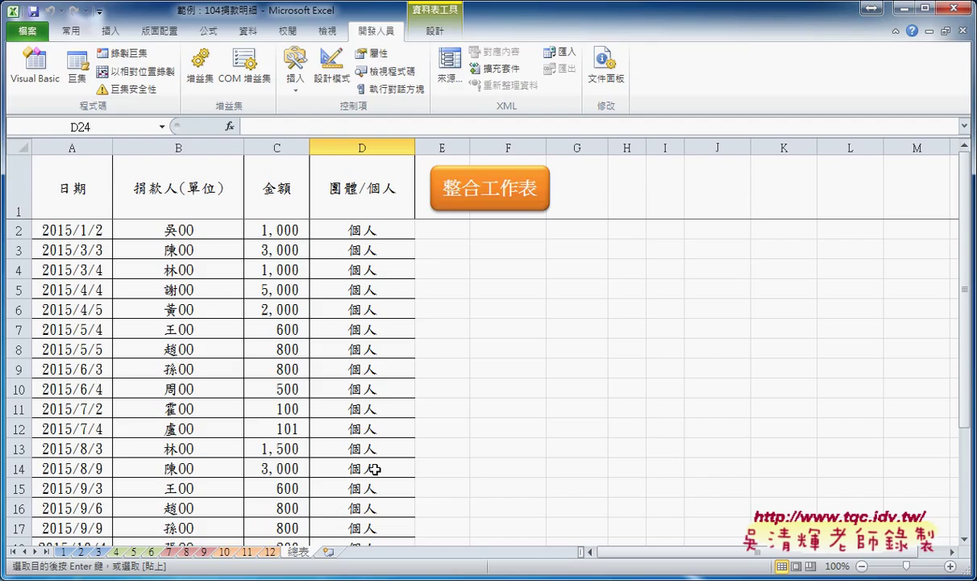
left_click(63, 552)
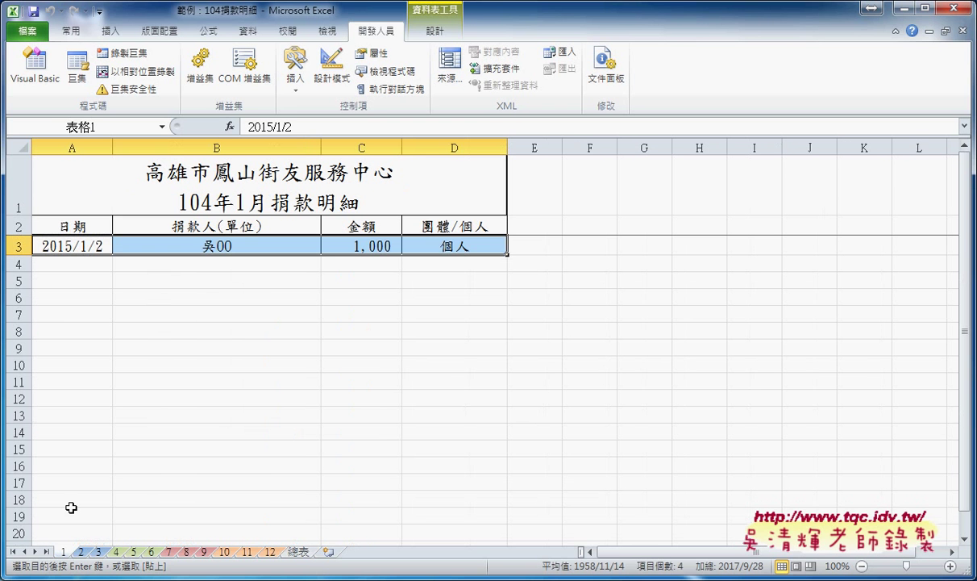
left_click(80, 551)
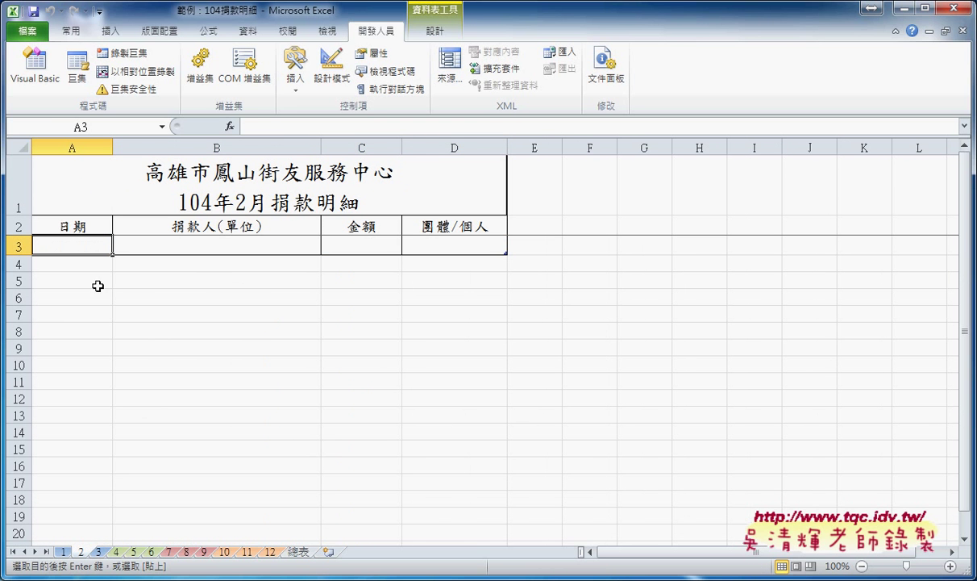
left_click(98, 552)
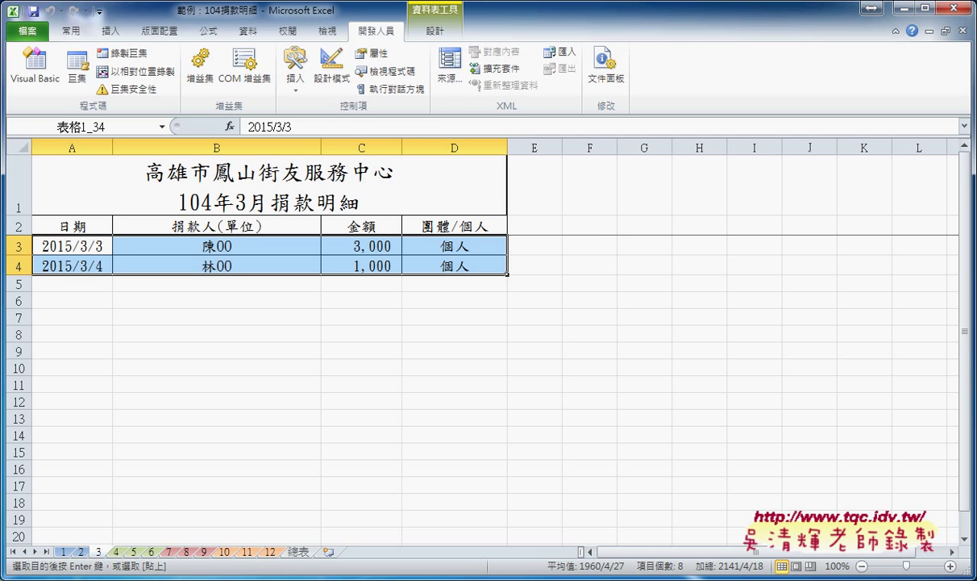
Bring the VBA code editor forward and maximize it to fill the screen
mouse_move(334, 577)
left_click(250, 517)
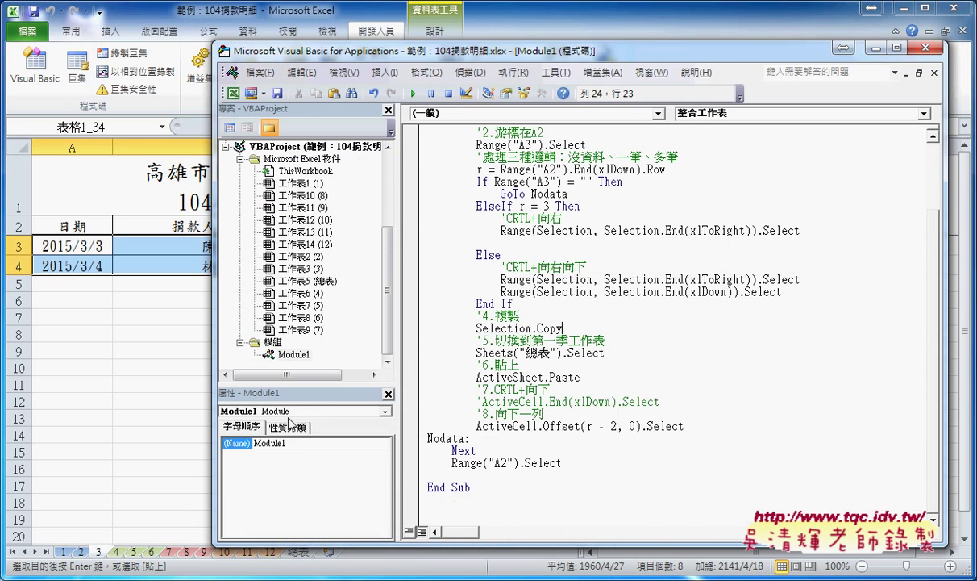
scroll(536, 244, "up", 3)
double_click(529, 51)
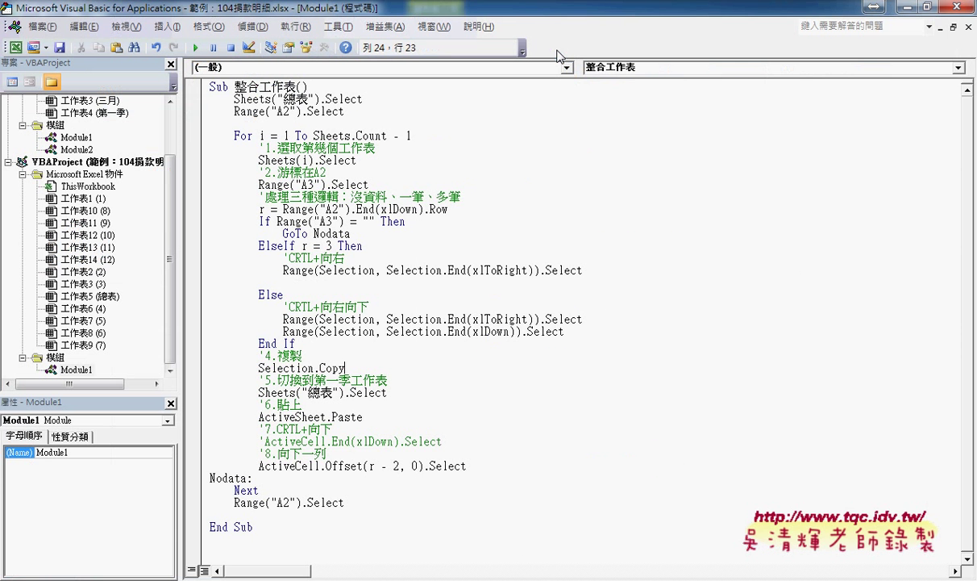
Highlight the If/ElseIf/Else branches and the empty-A3 test, then select GoTo
left_click(277, 173)
left_click_drag(610, 334, 195, 300)
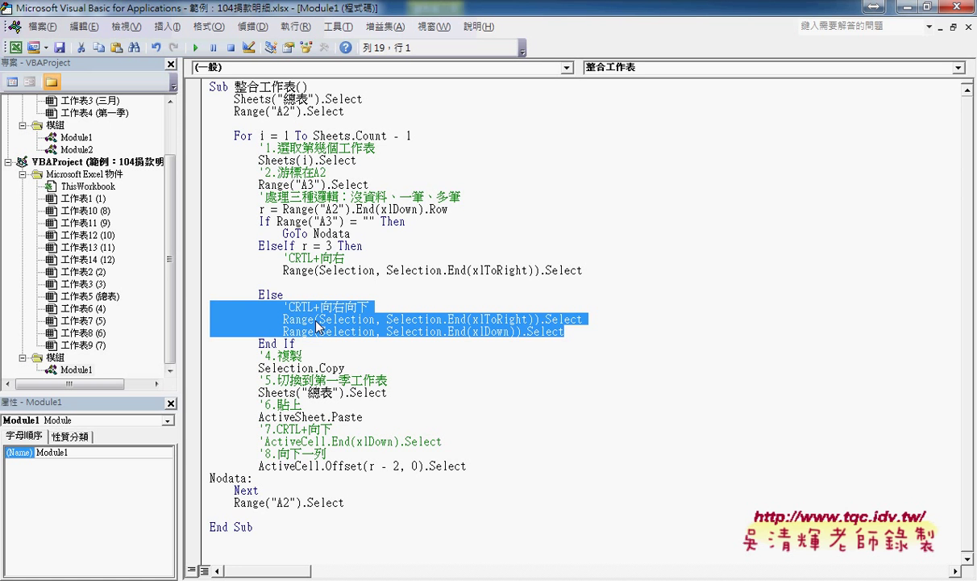
mouse_move(317, 325)
left_mouse_down()
mouse_move(278, 230)
mouse_move(284, 261)
left_mouse_up()
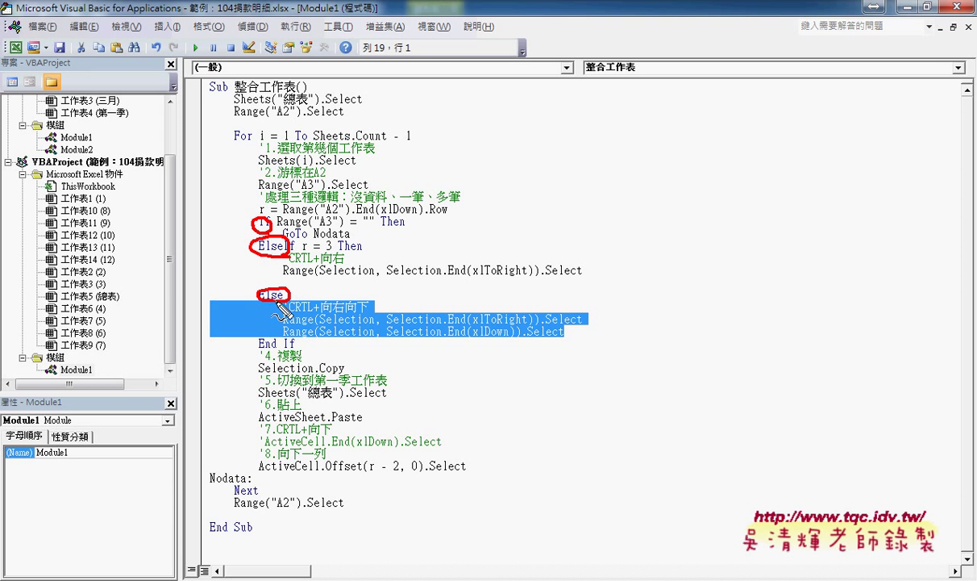
mouse_move(284, 260)
left_mouse_down()
mouse_move(264, 234)
mouse_move(332, 230)
left_mouse_up()
left_click_drag(337, 234, 378, 241)
key("Escape")
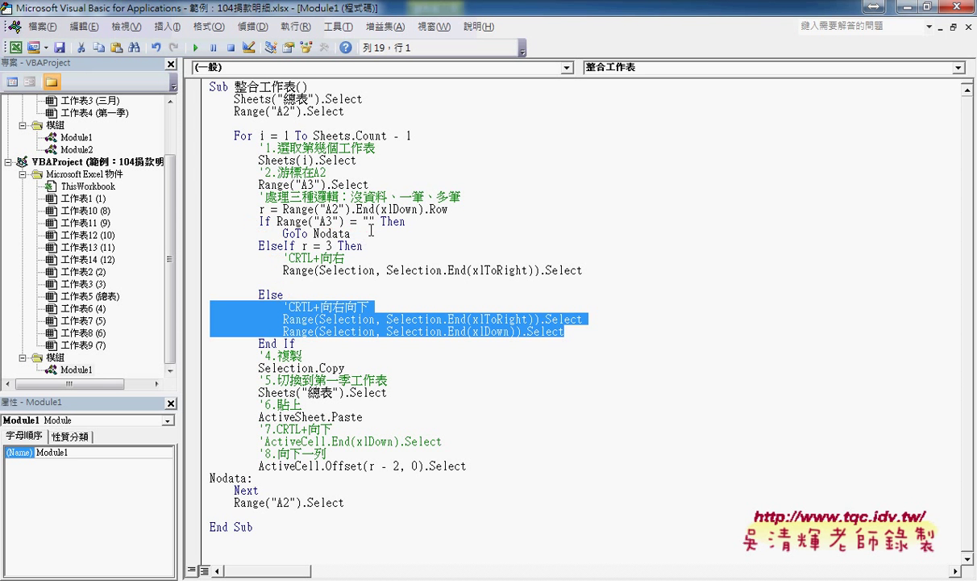
left_click_drag(278, 233, 311, 234)
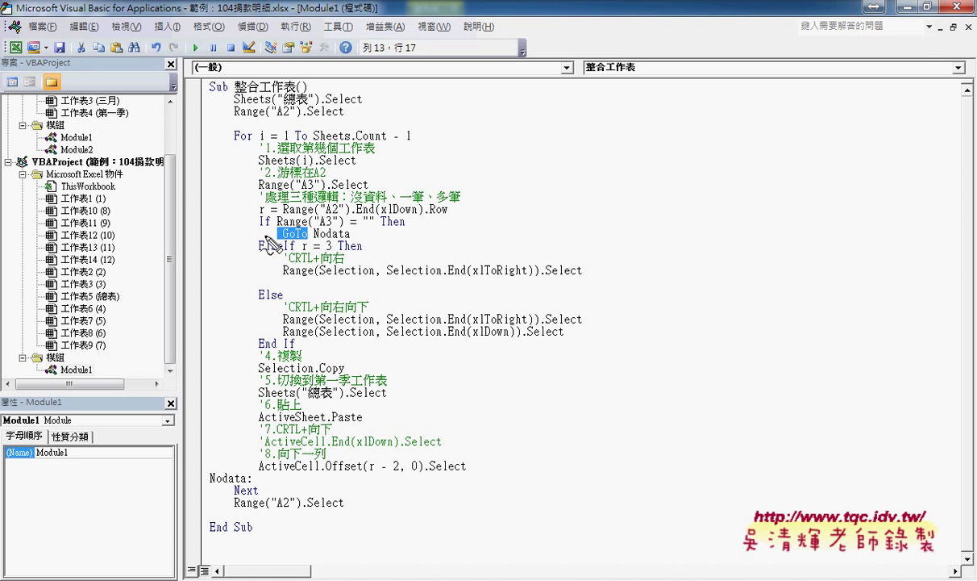
left_click_drag(266, 237, 264, 460)
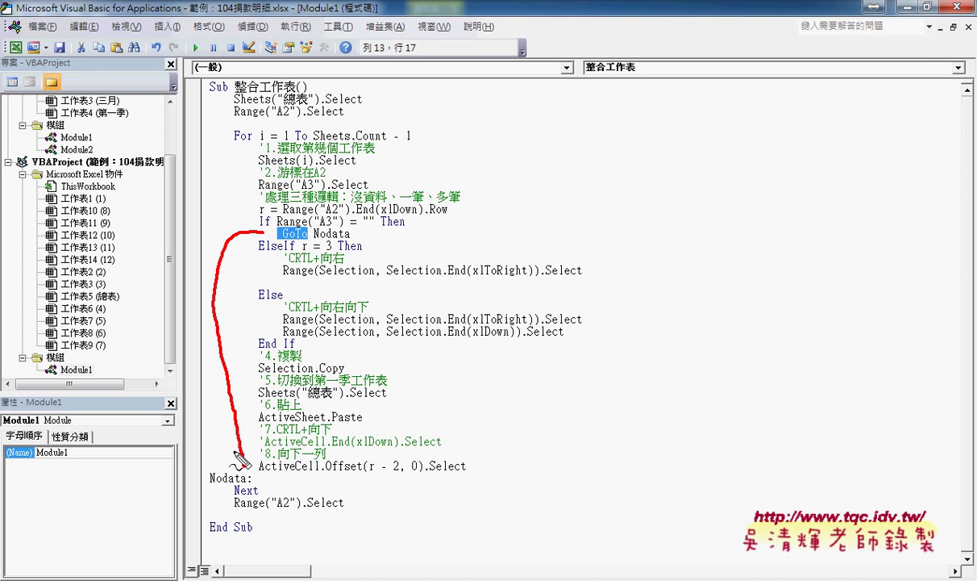
left_click_drag(266, 497, 229, 501)
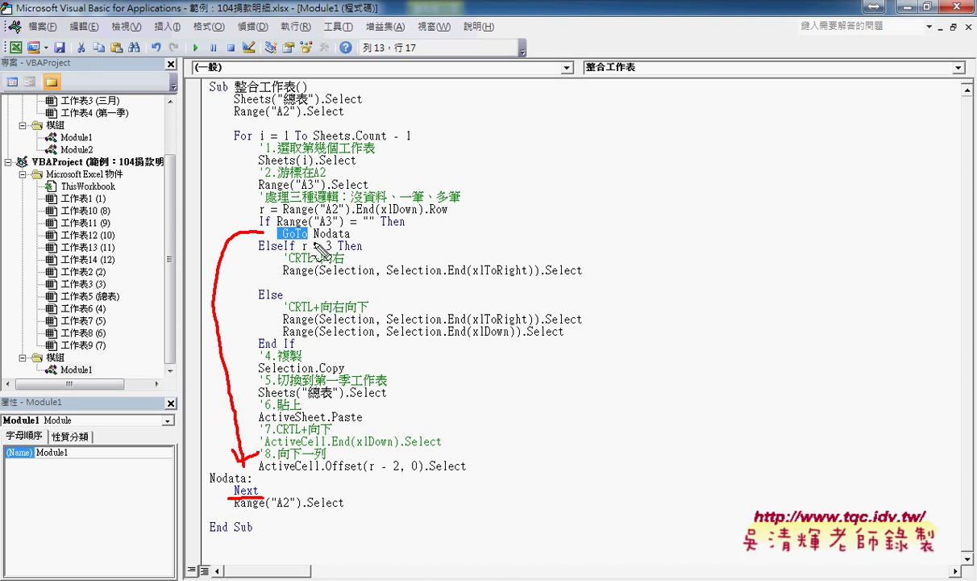
left_click_drag(313, 238, 351, 239)
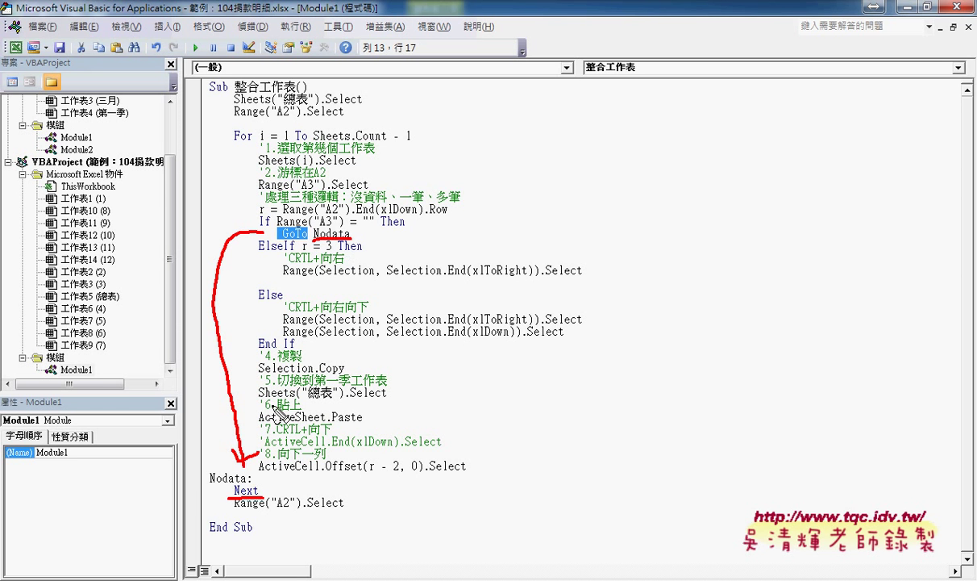
left_click_drag(255, 484, 199, 484)
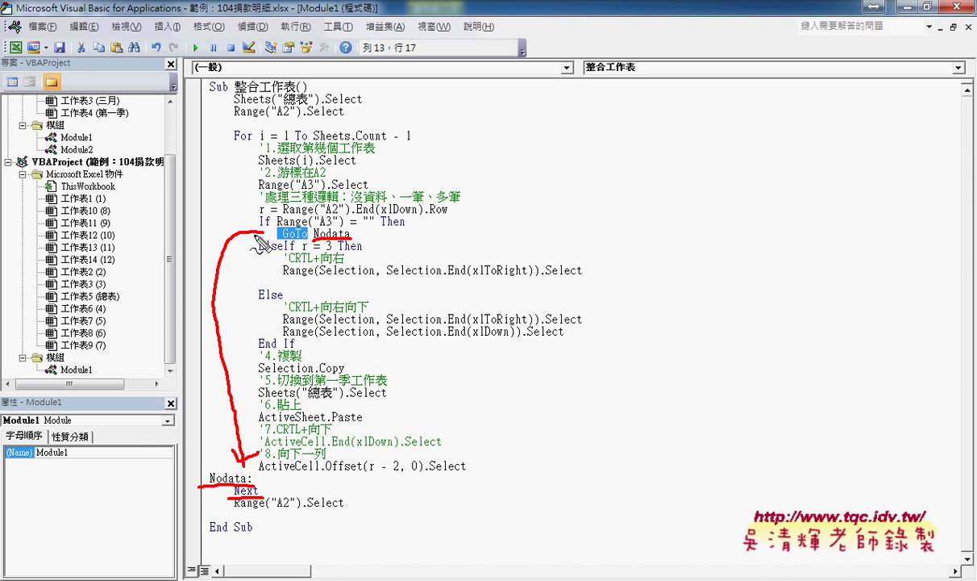
key("Escape")
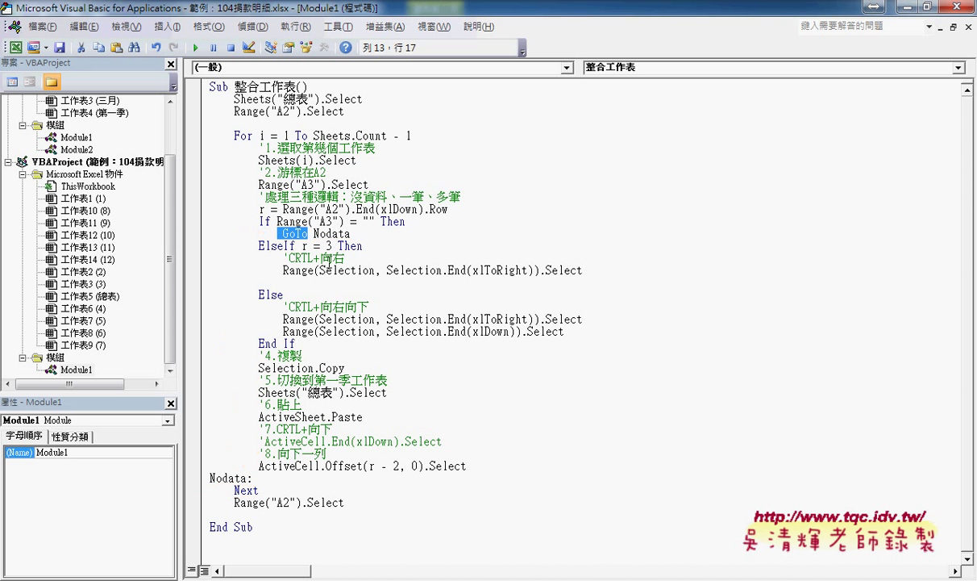
left_click_drag(303, 246, 330, 246)
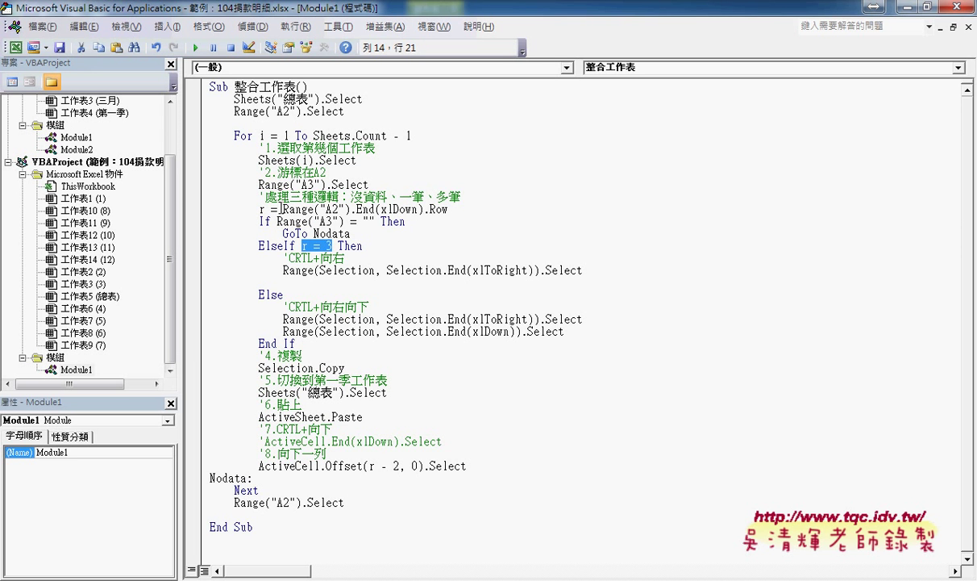
Highlight Range("A2").End(xlDown).Row, then restore and widen the smaller code editor window
double_click(296, 209)
left_click_drag(296, 209, 448, 209)
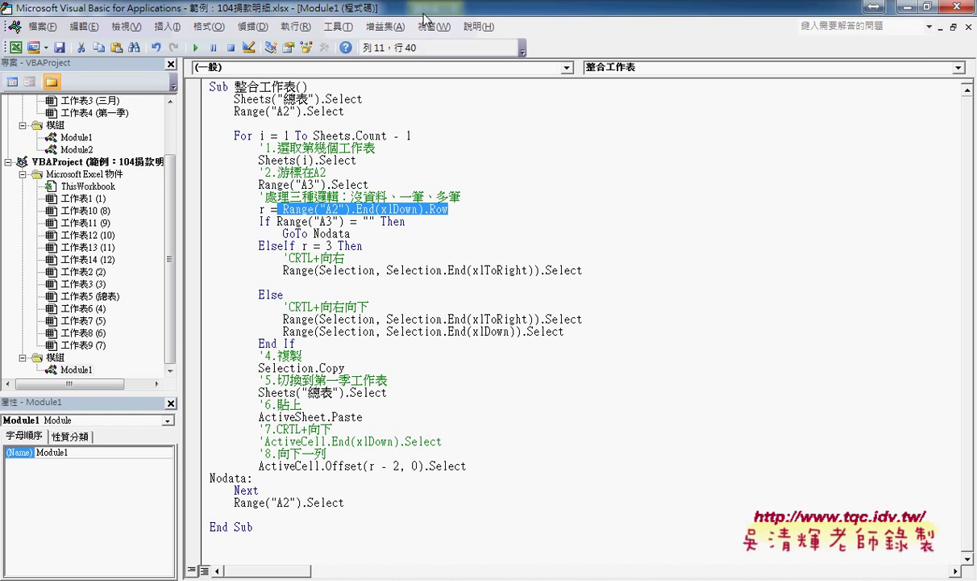
double_click(403, 9)
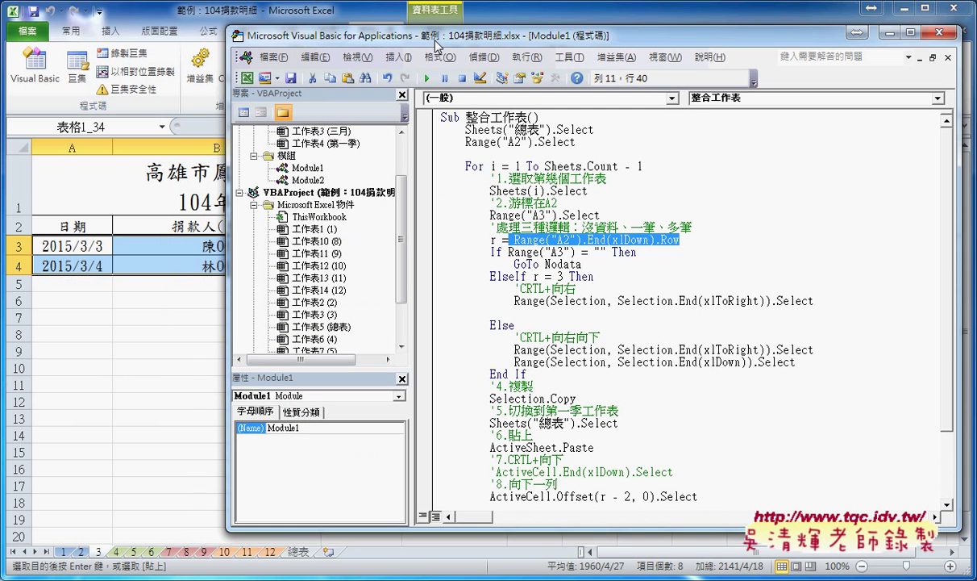
left_click_drag(425, 50, 443, 25)
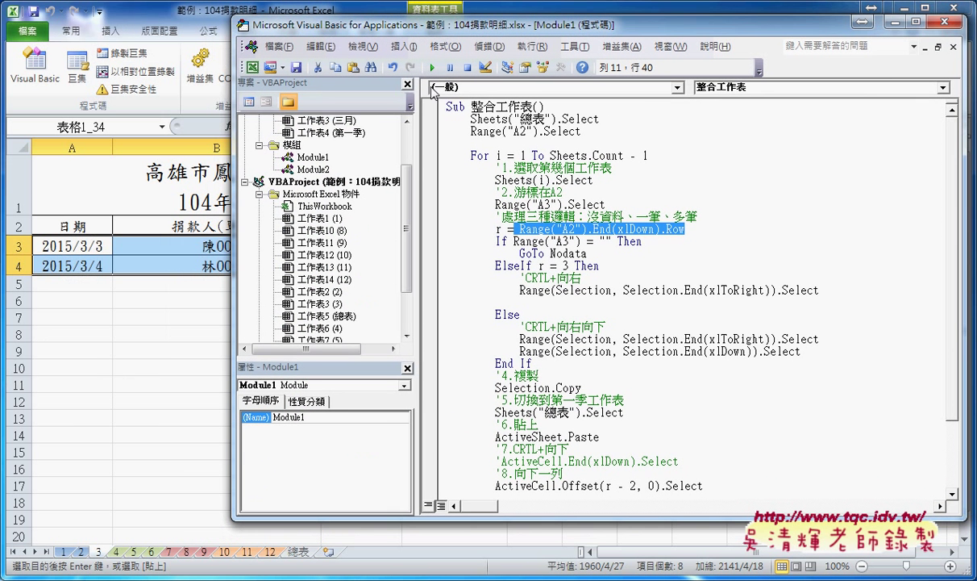
left_click_drag(422, 182, 297, 166)
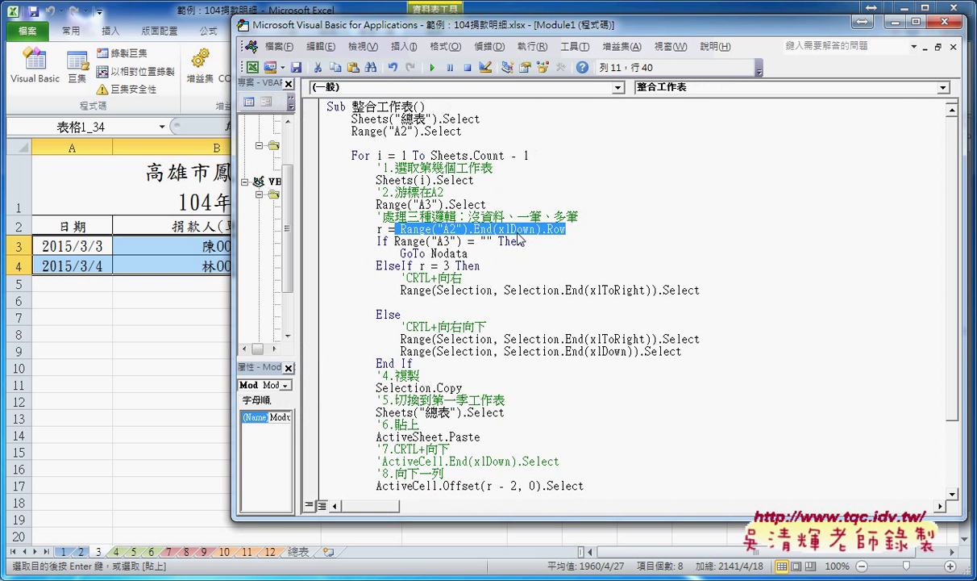
On sheet 1, select A2 and move down to A3, then return to the macro code
left_click(67, 552)
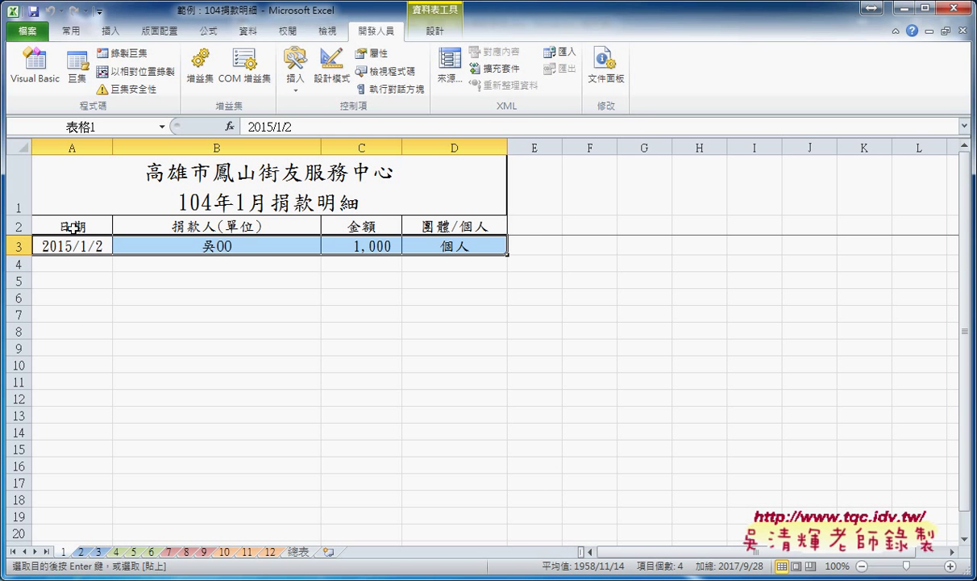
left_click(77, 226)
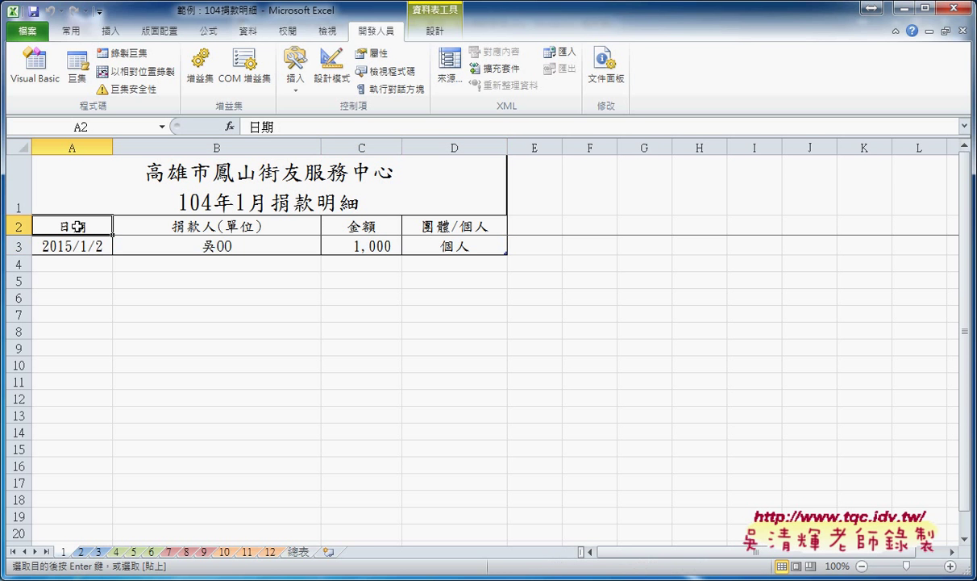
key("Down")
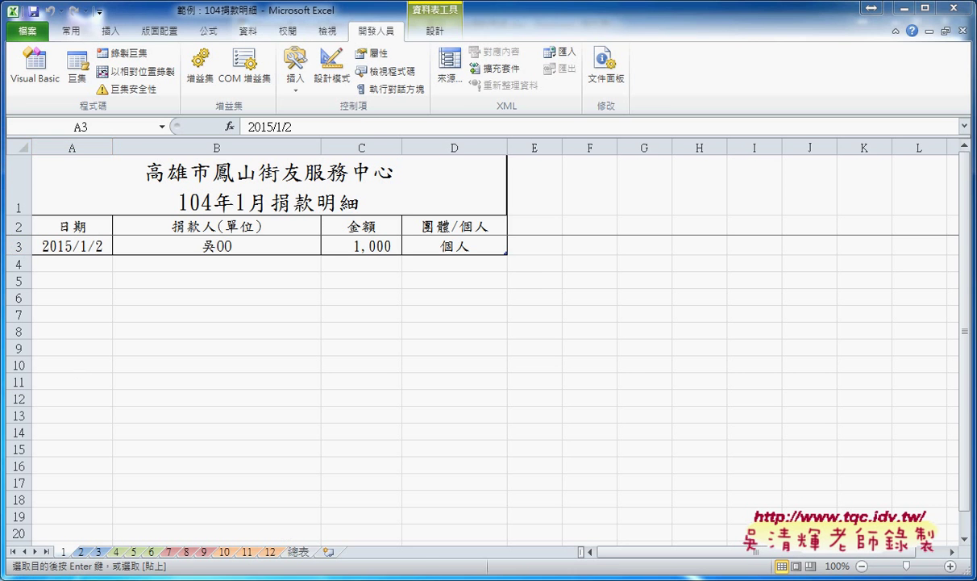
mouse_move(352, 579)
left_click(225, 518)
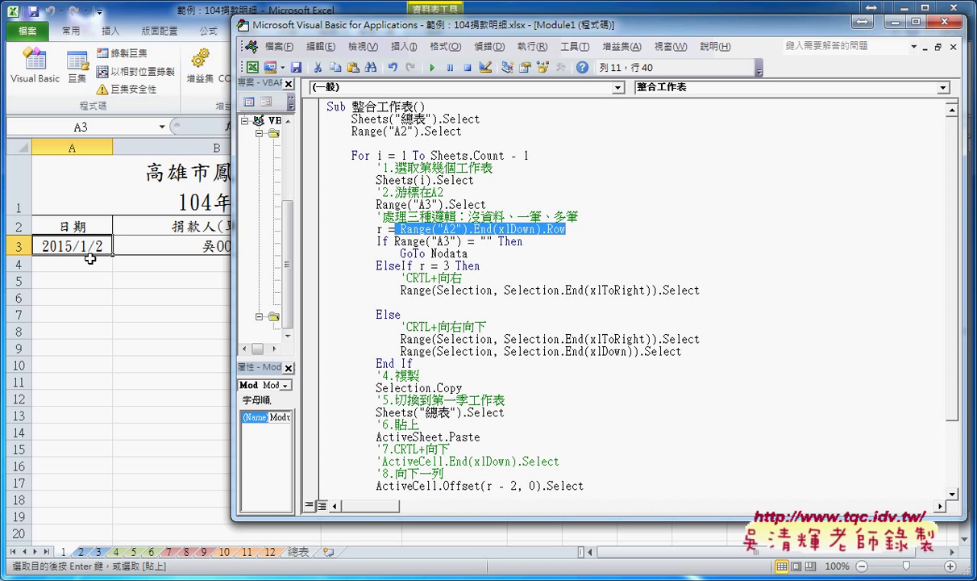
Highlight the last-row expression, r = 3 test and one-row select line, ending after the ElseIf branch
left_click_drag(567, 229, 389, 229)
left_click(451, 265)
left_click_drag(451, 265, 420, 266)
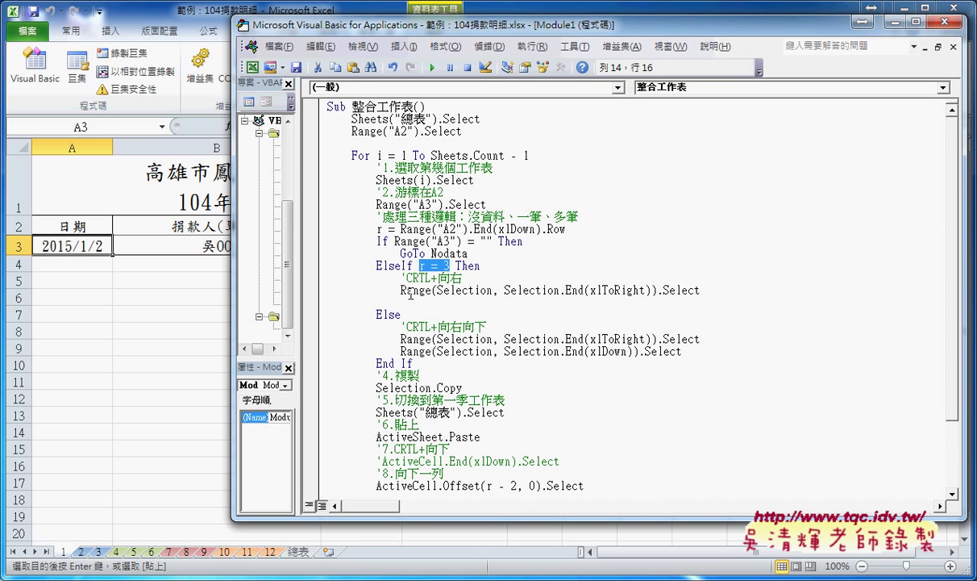
left_click_drag(398, 291, 701, 292)
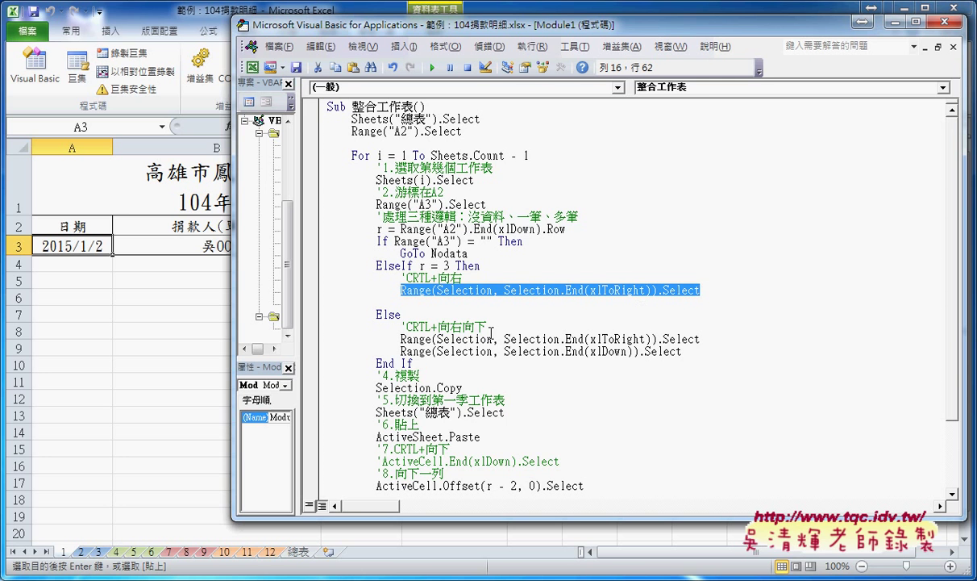
left_click(388, 314)
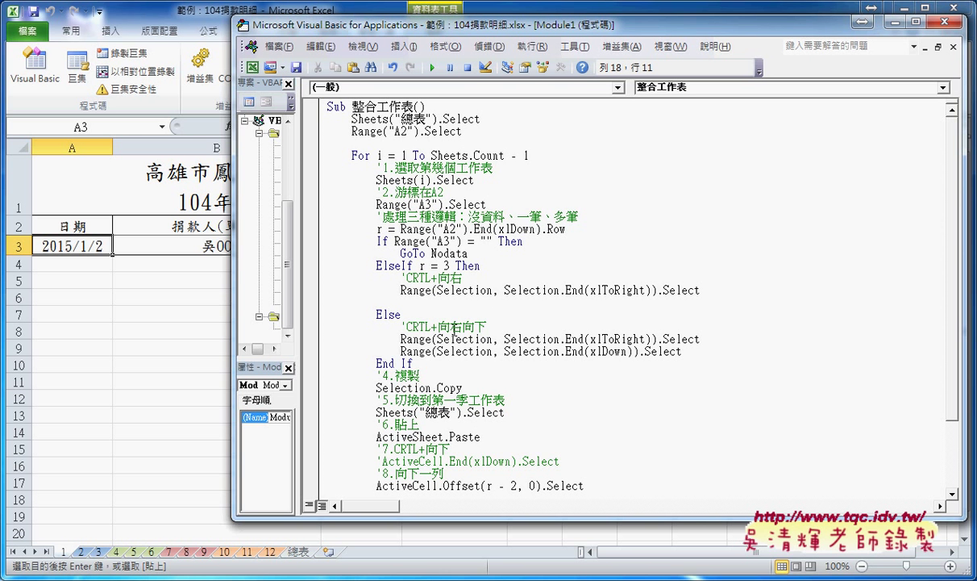
left_click(708, 290)
Delete the blank line after ElseIf, then highlight r and the commented ActiveCell.End(xlDown) line
key("Delete")
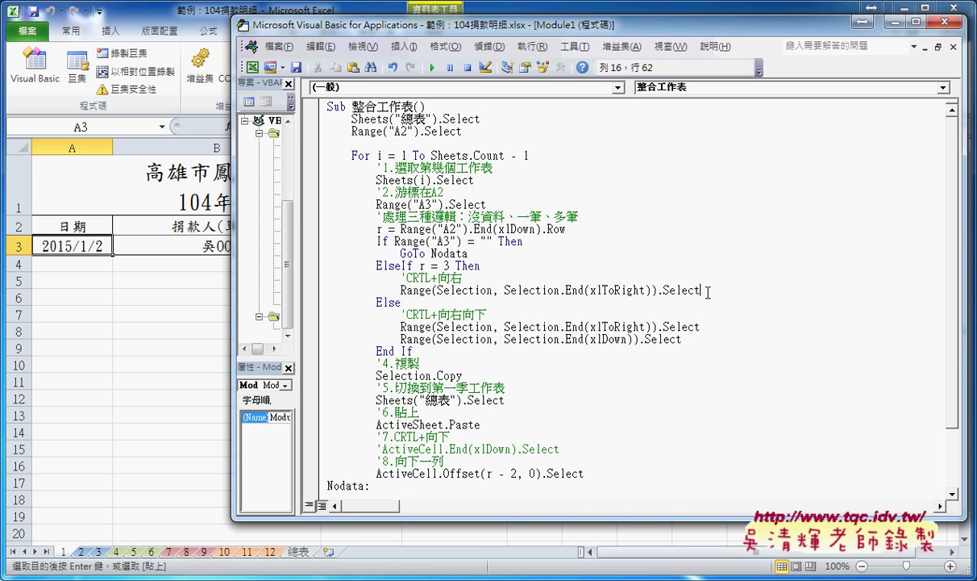
left_click_drag(587, 223, 371, 218)
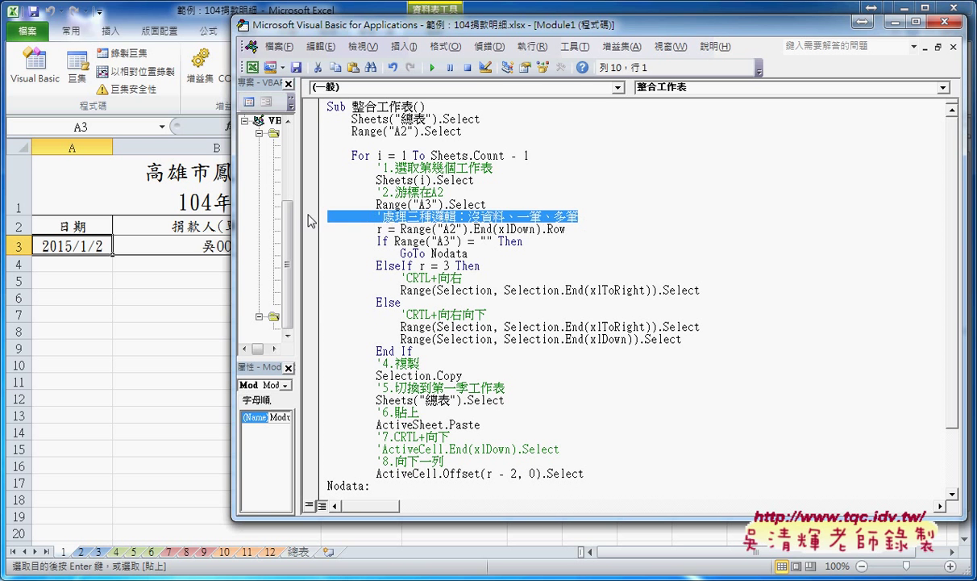
left_click_drag(566, 230, 408, 230)
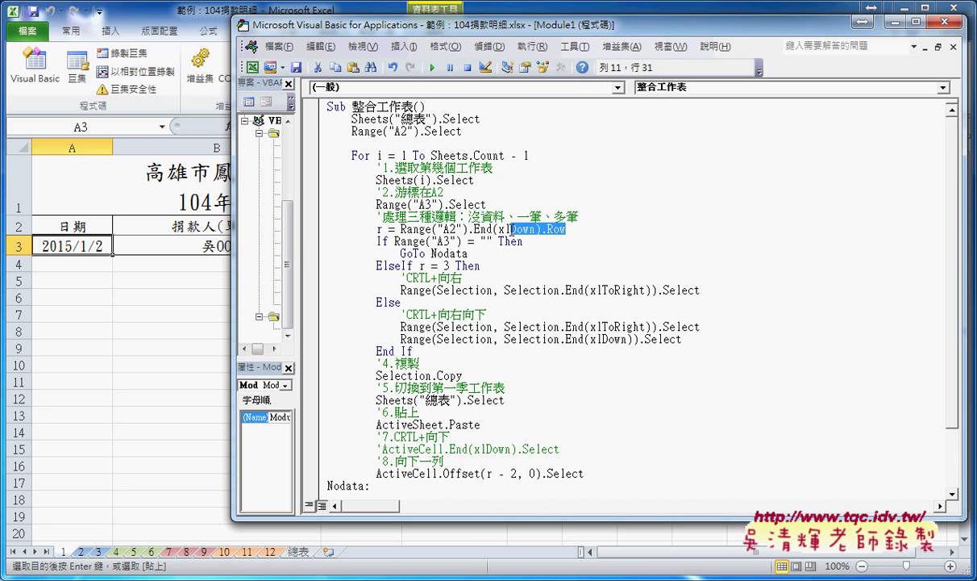
double_click(377, 230)
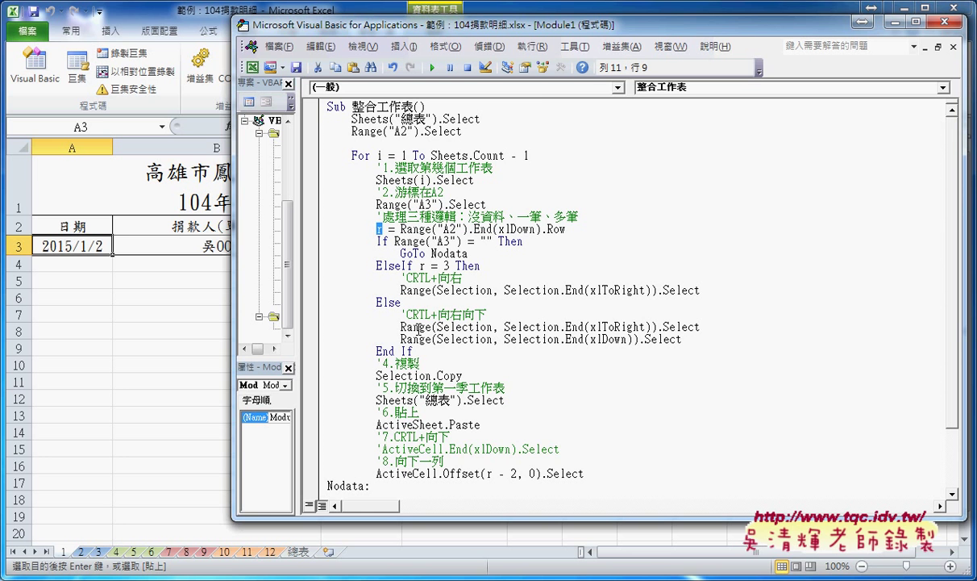
left_click(430, 364)
left_click(471, 401)
left_click(457, 424)
scroll(600, 406, "down", 1)
left_click_drag(578, 412, 375, 412)
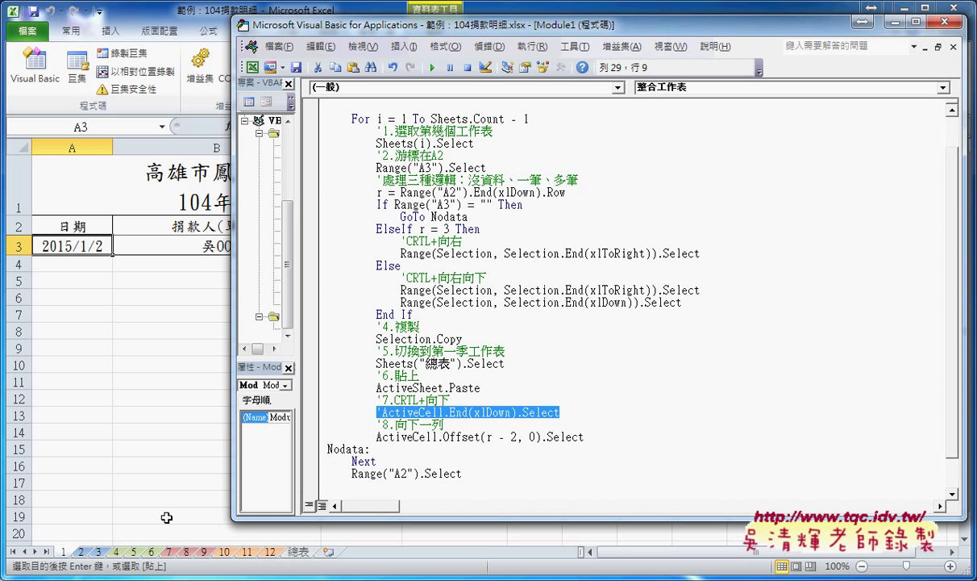
Copy sheet 1's donation row A3:D3 and select the old rows on 總表
left_click_drag(60, 246, 456, 245)
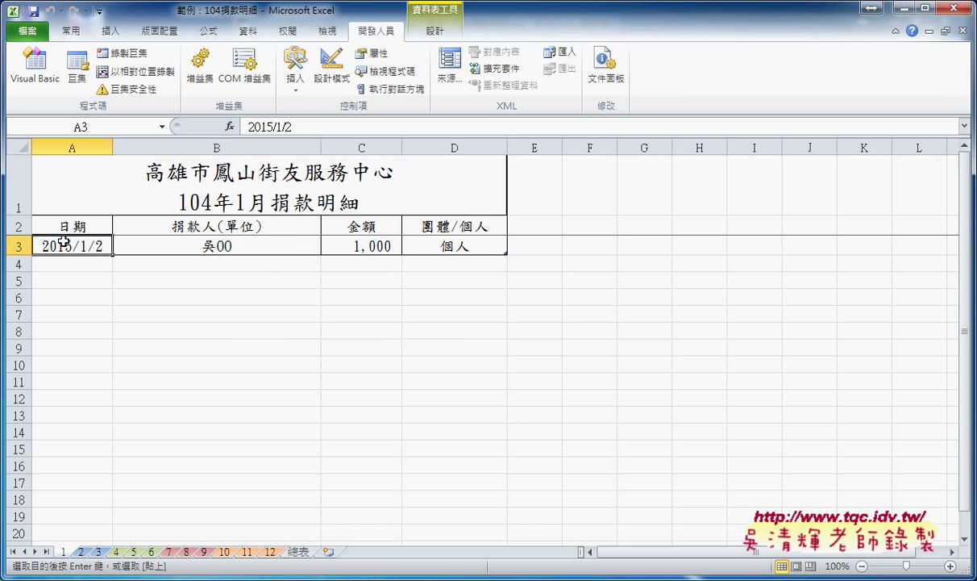
key("ctrl+c")
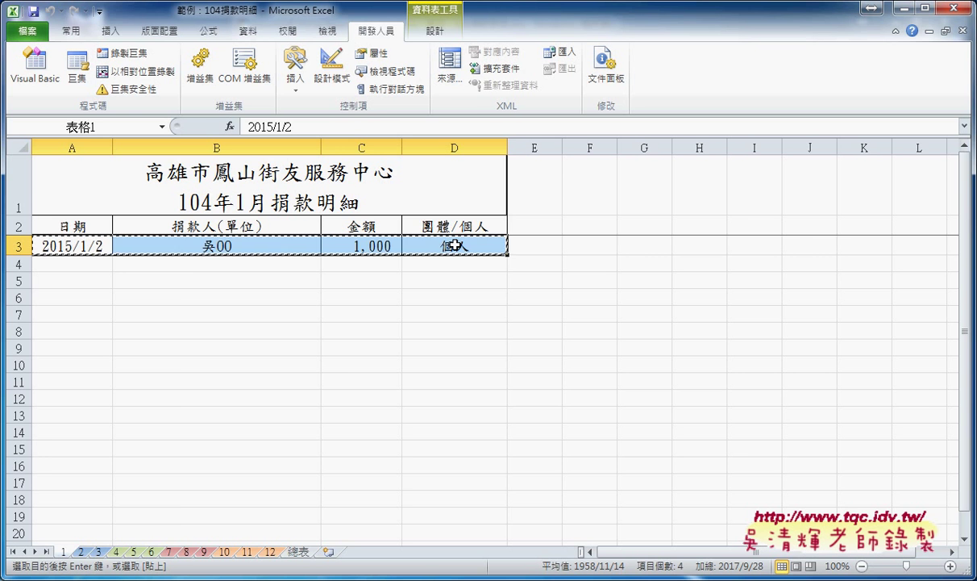
left_click(298, 552)
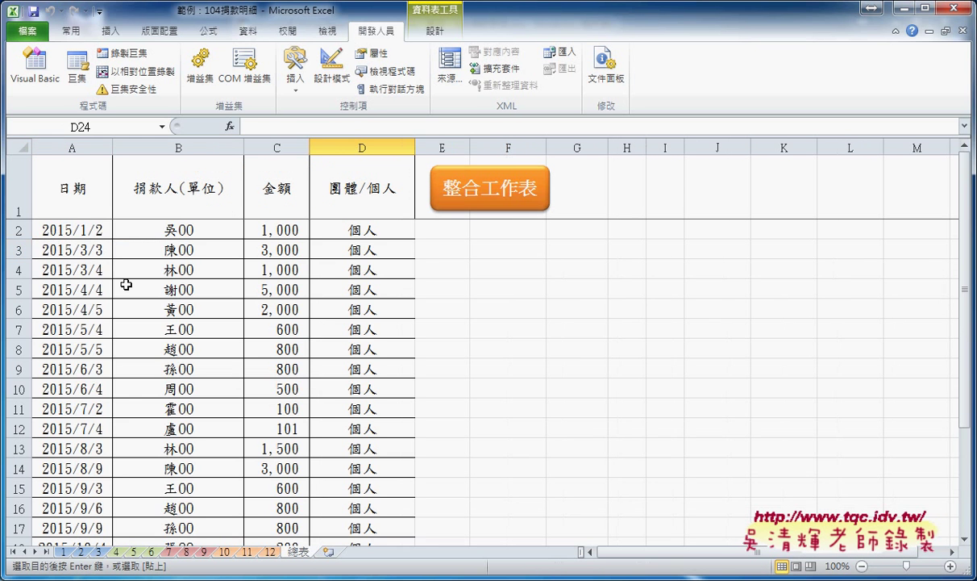
mouse_move(66, 225)
left_mouse_down()
mouse_move(420, 554)
mouse_move(390, 431)
left_mouse_up()
Clear the old 總表 rows and select cell A2
key("Delete")
scroll(242, 339, "up", 4)
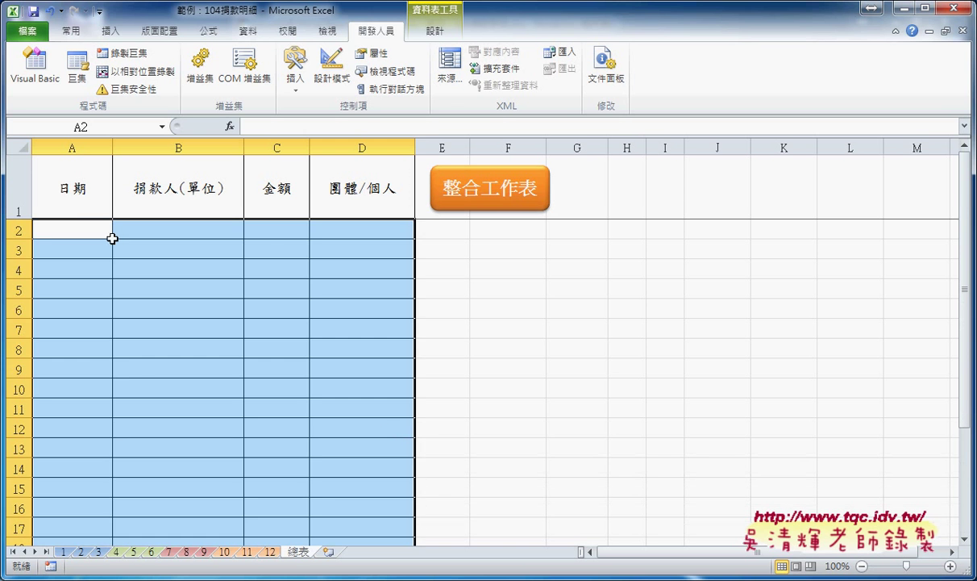
left_click(60, 234)
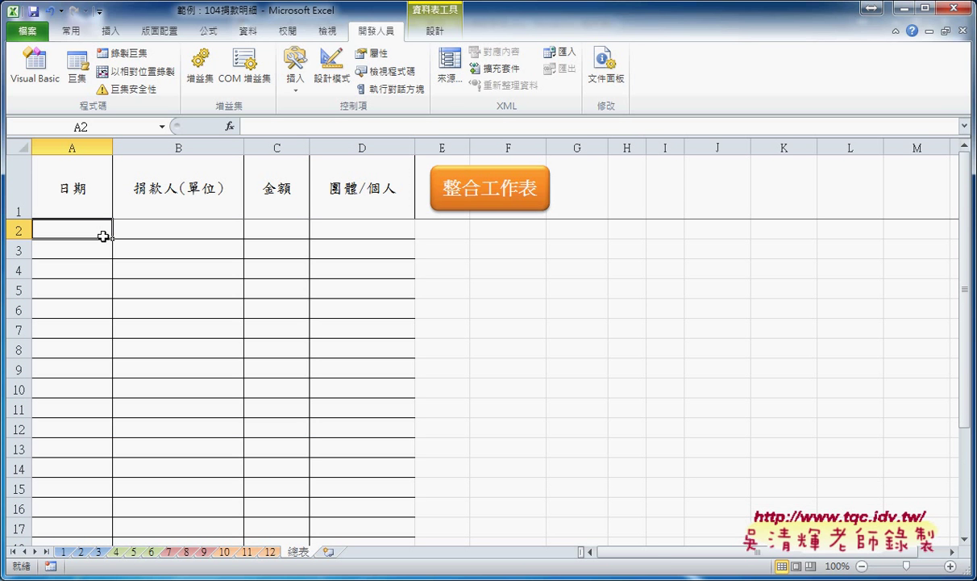
left_click(129, 241)
left_click(73, 227)
Copy A3:D3 from sheet 1 and paste it into 總表 A2, then jump to column A's end
left_click(63, 552)
left_click_drag(71, 244, 440, 251)
key("ctrl+c")
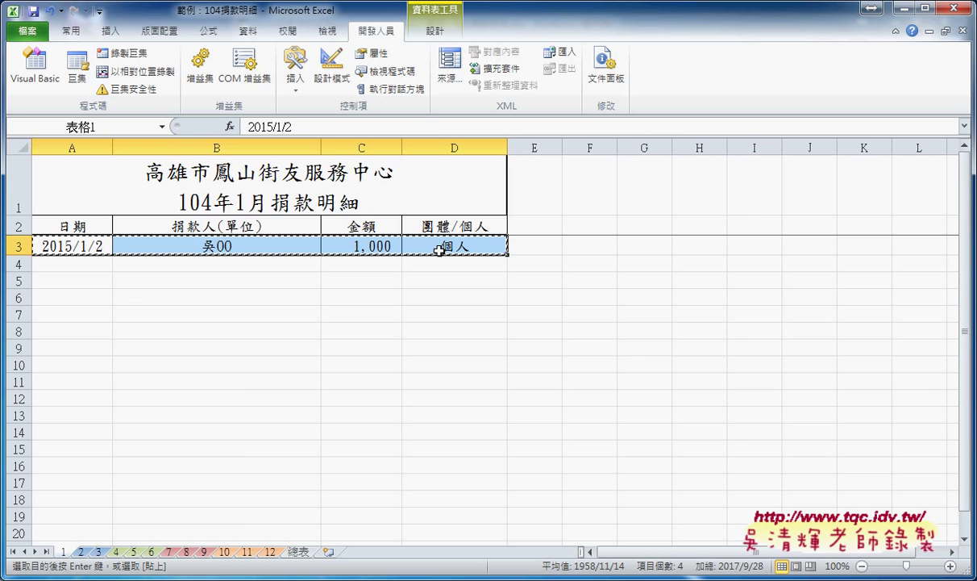
left_click(298, 552)
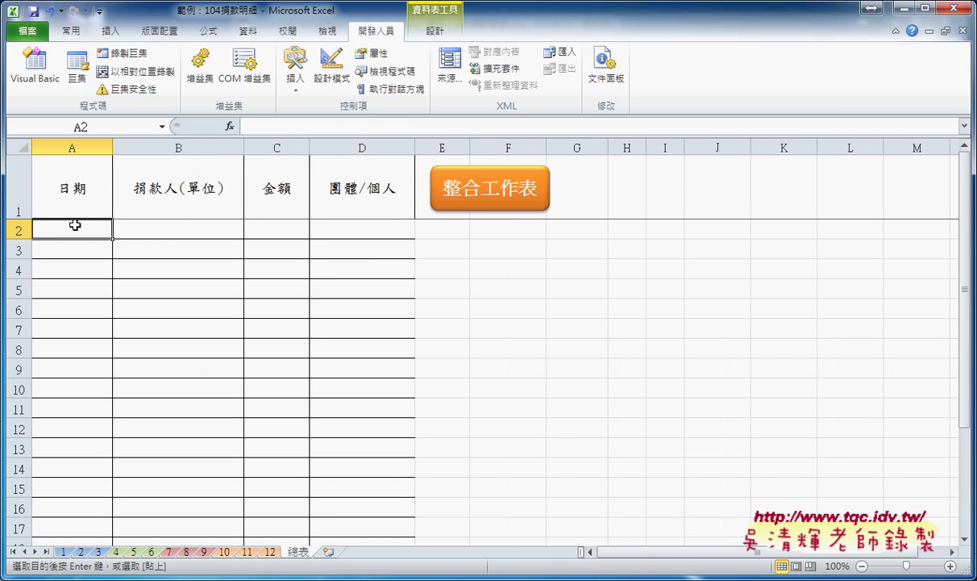
key("ctrl+v")
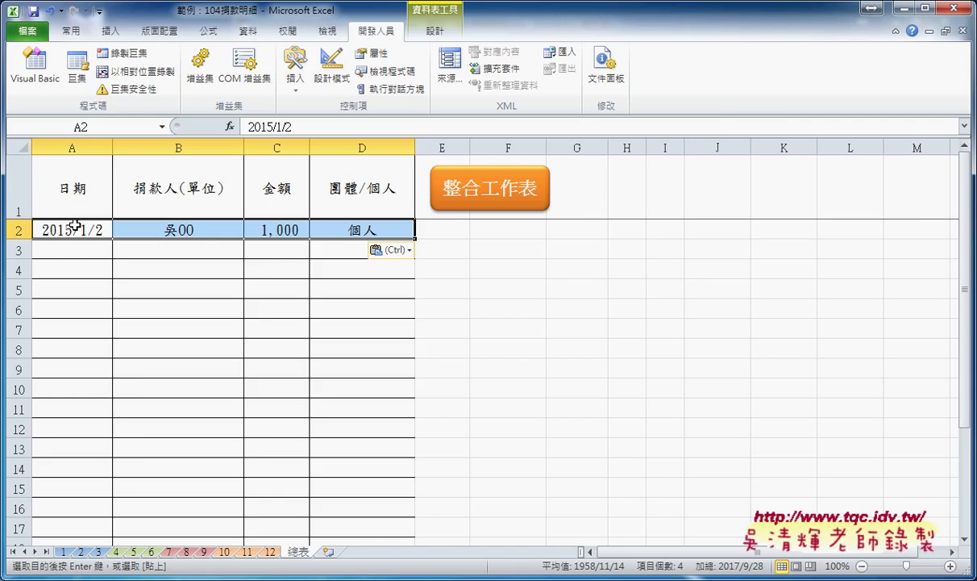
key("ctrl+Down")
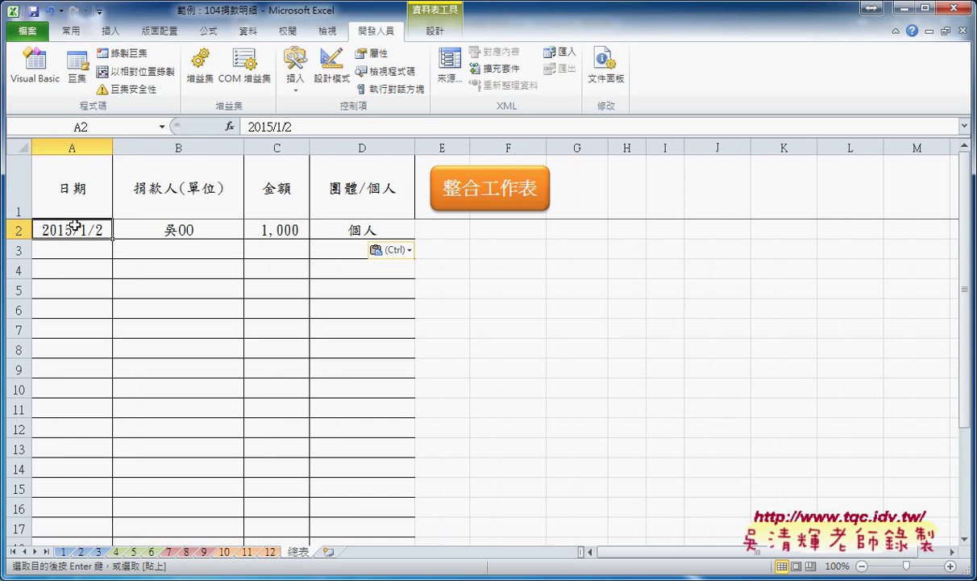
mouse_move(352, 578)
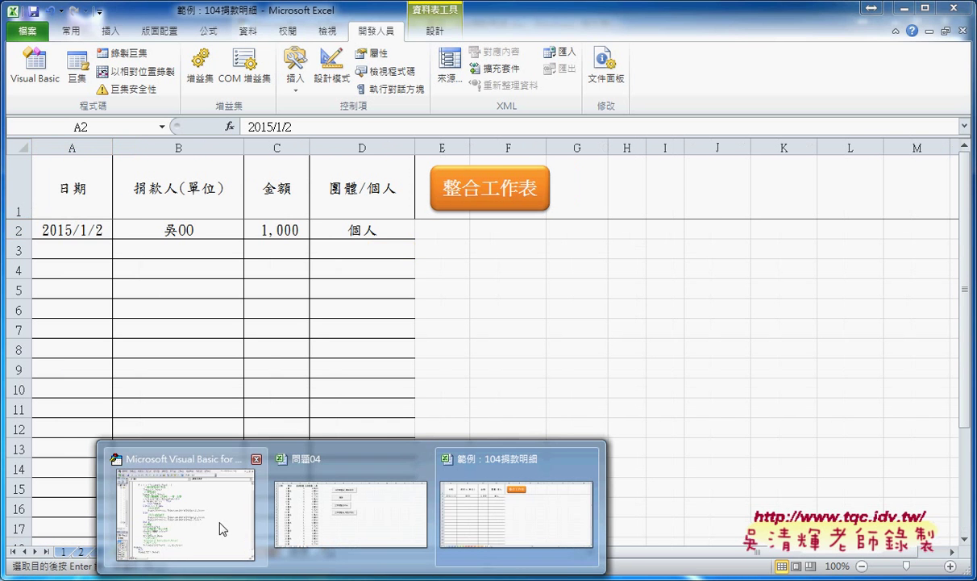
left_click(208, 497)
left_click(574, 415)
left_click_drag(573, 415, 327, 400)
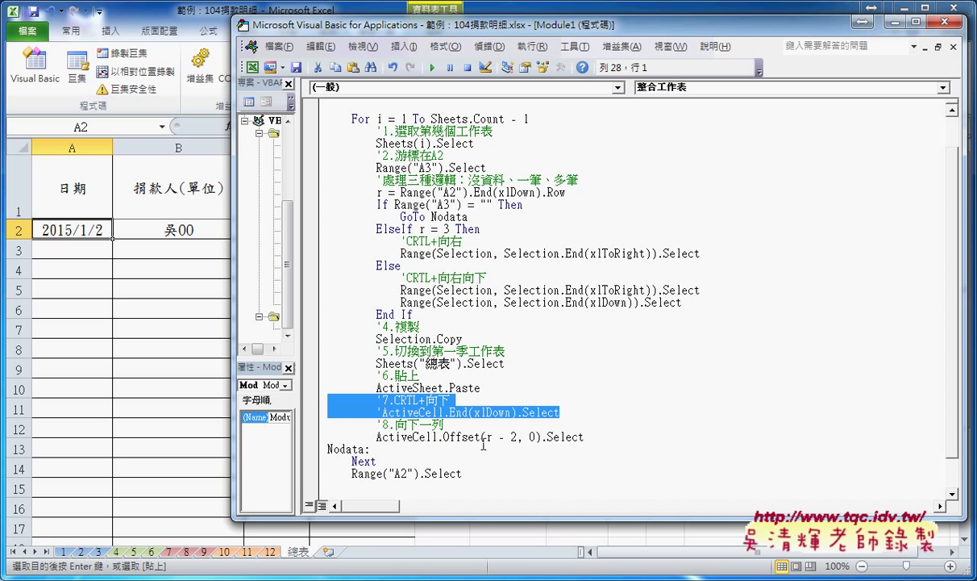
double_click(462, 436)
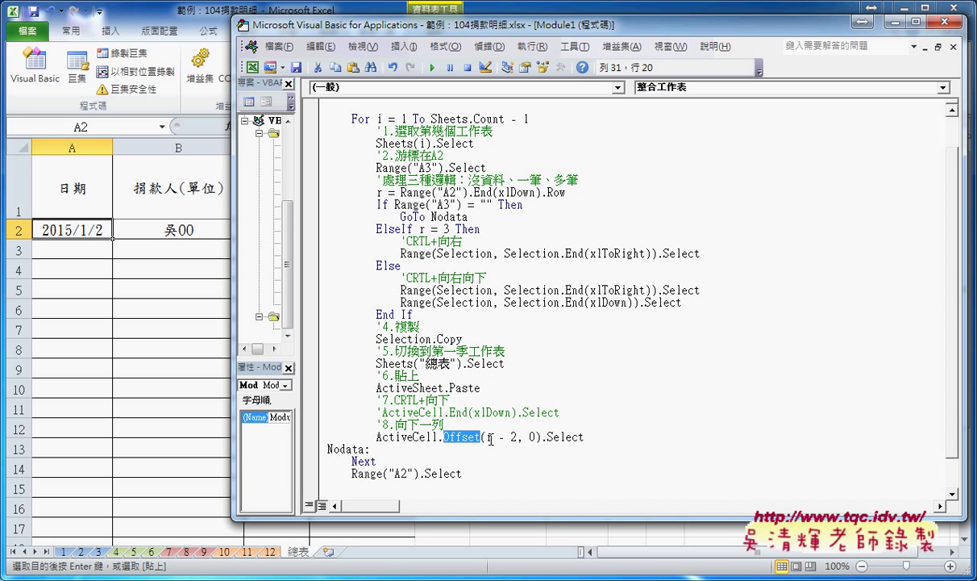
double_click(490, 436)
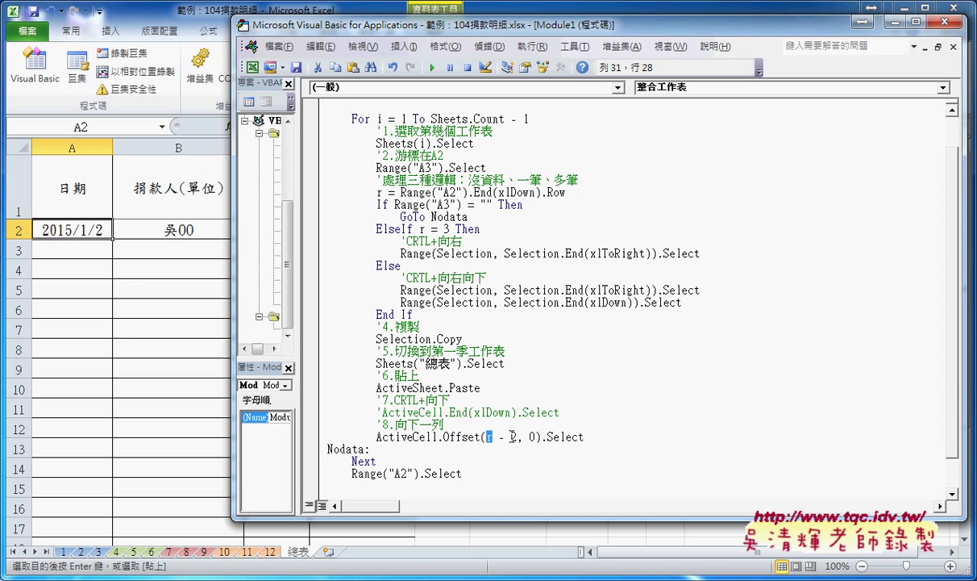
left_click(513, 437)
left_click_drag(514, 436, 487, 436)
mouse_move(412, 315)
left_mouse_down()
mouse_move(367, 275)
mouse_move(323, 192)
left_mouse_up()
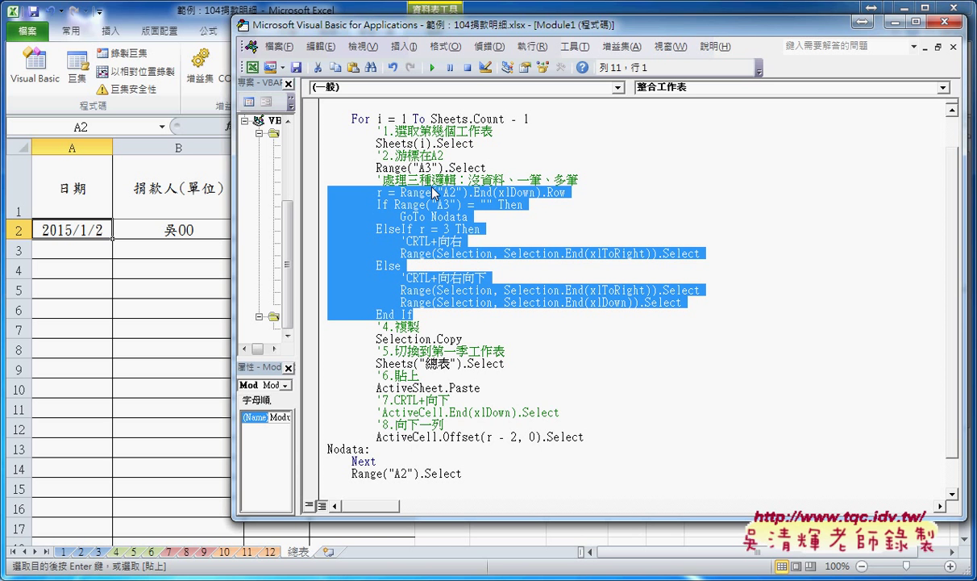
left_click_drag(444, 424, 324, 411)
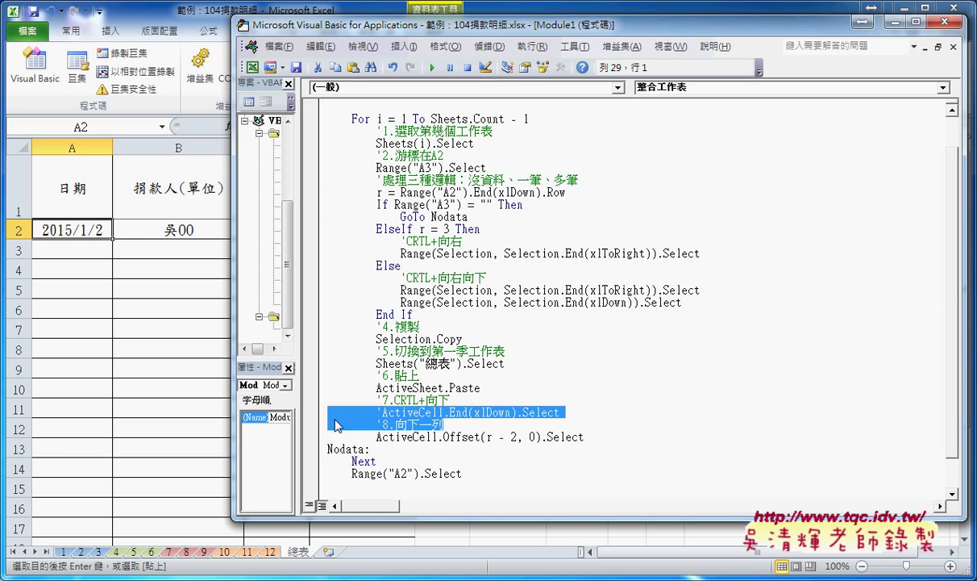
left_click_drag(486, 436, 518, 436)
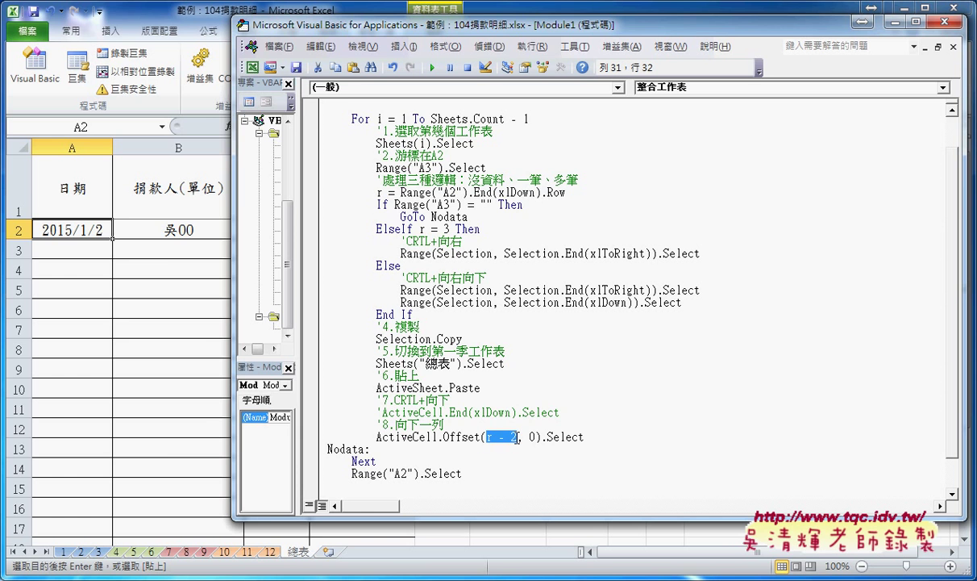
left_click(216, 246)
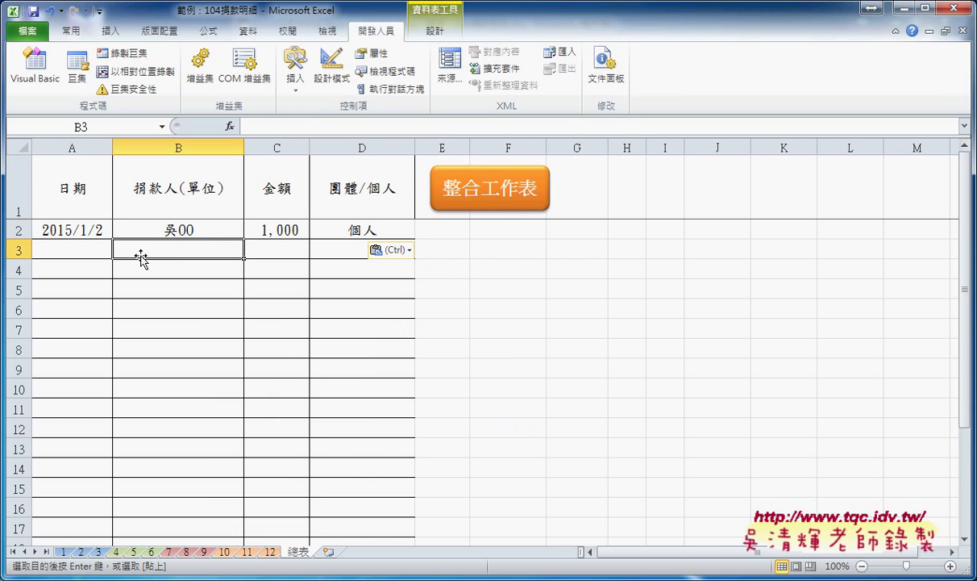
Clear the leftover row A2:D2 on 總表 and run the 整合工作表 macro
left_click_drag(65, 230, 362, 231)
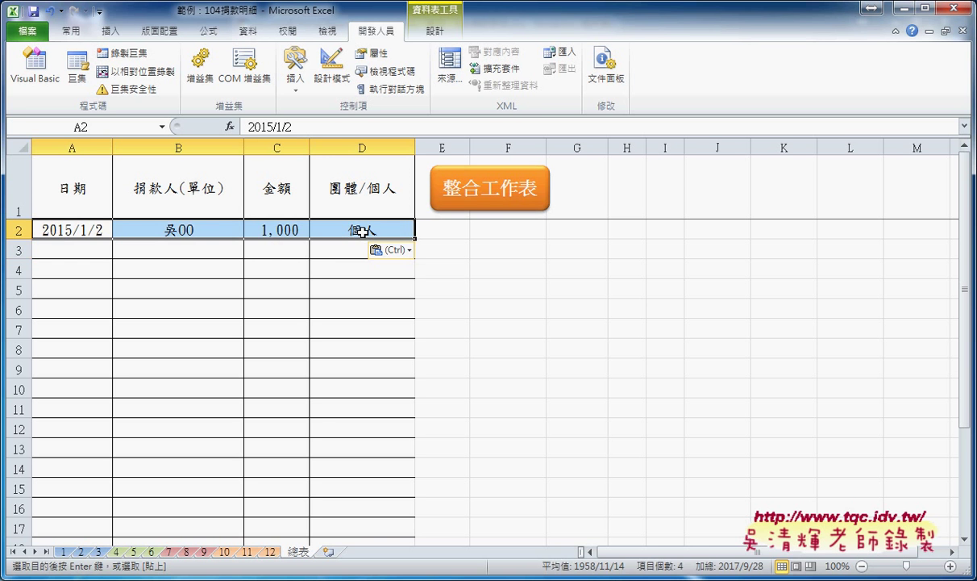
key("Delete")
left_click(439, 244)
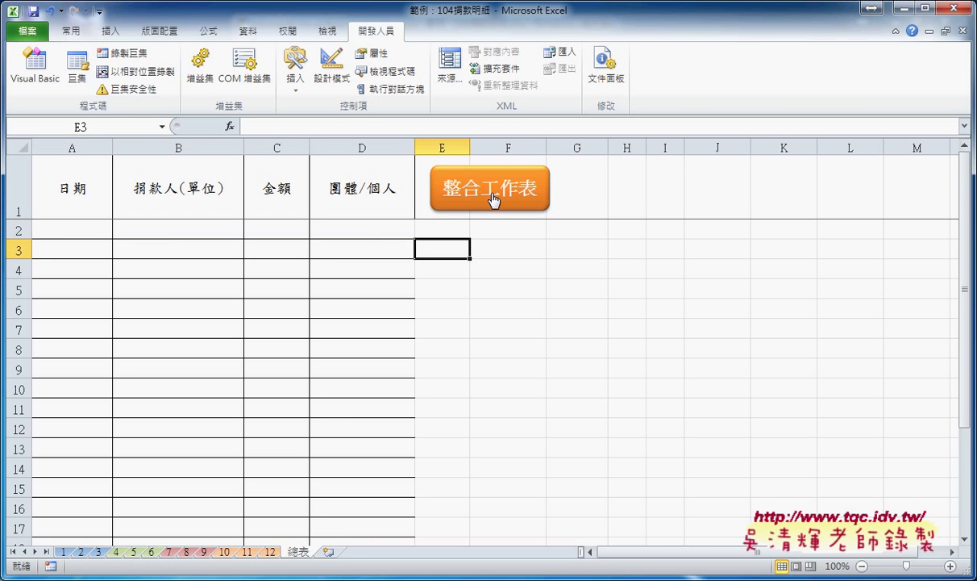
left_click(493, 195)
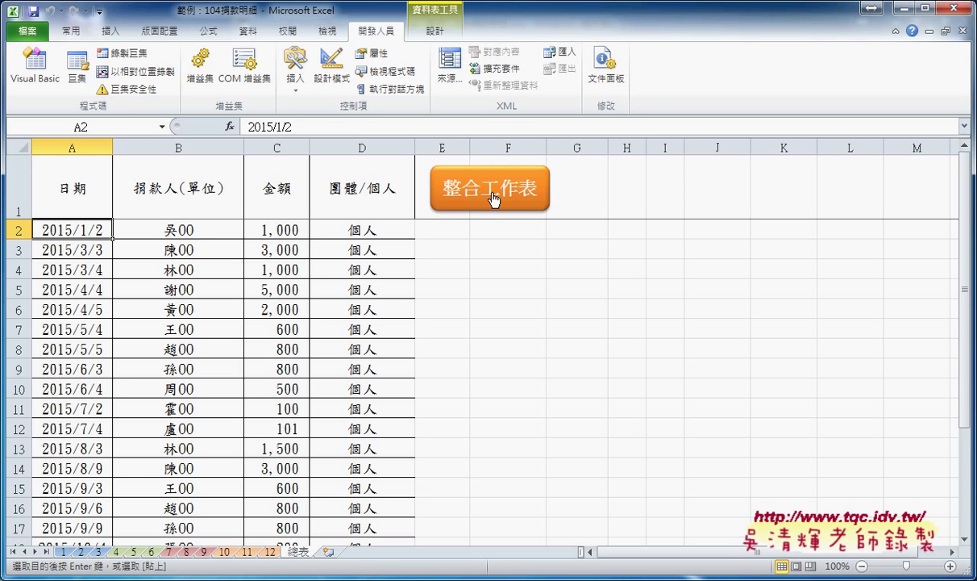
Clear the consolidated rows A2:D24 and run 整合工作表 again
left_click_drag(89, 233, 387, 343)
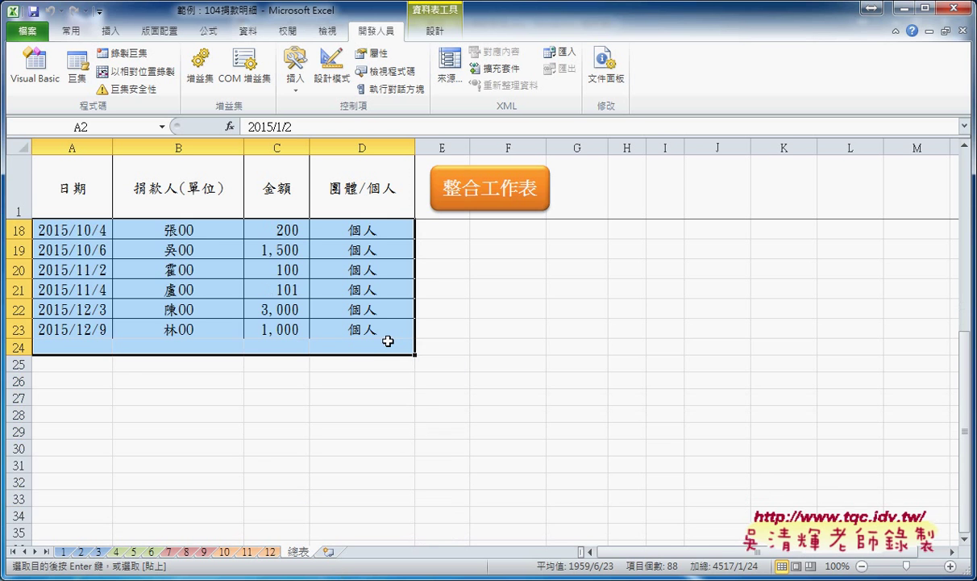
key("Delete")
scroll(492, 338, "up", 3)
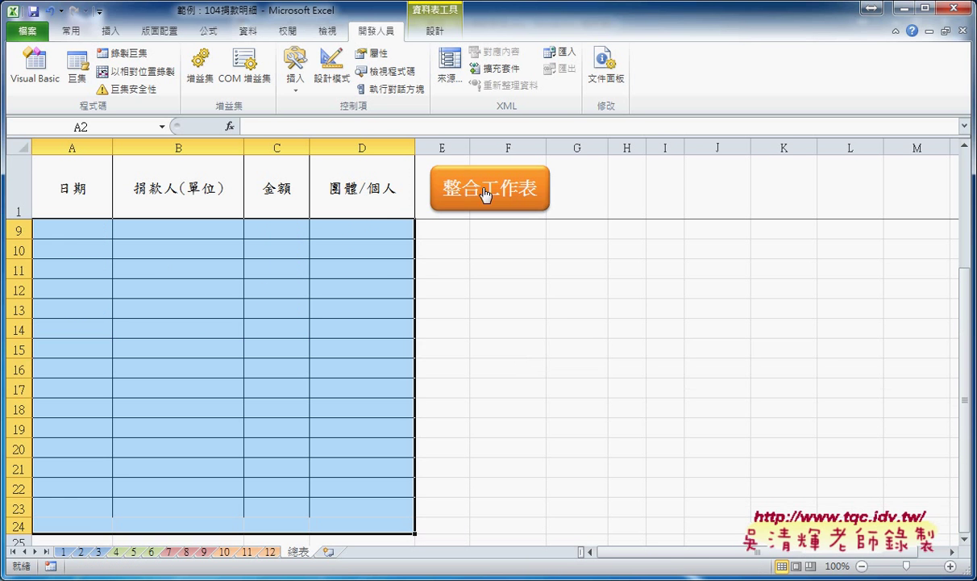
scroll(476, 318, "up", 3)
left_click(491, 209)
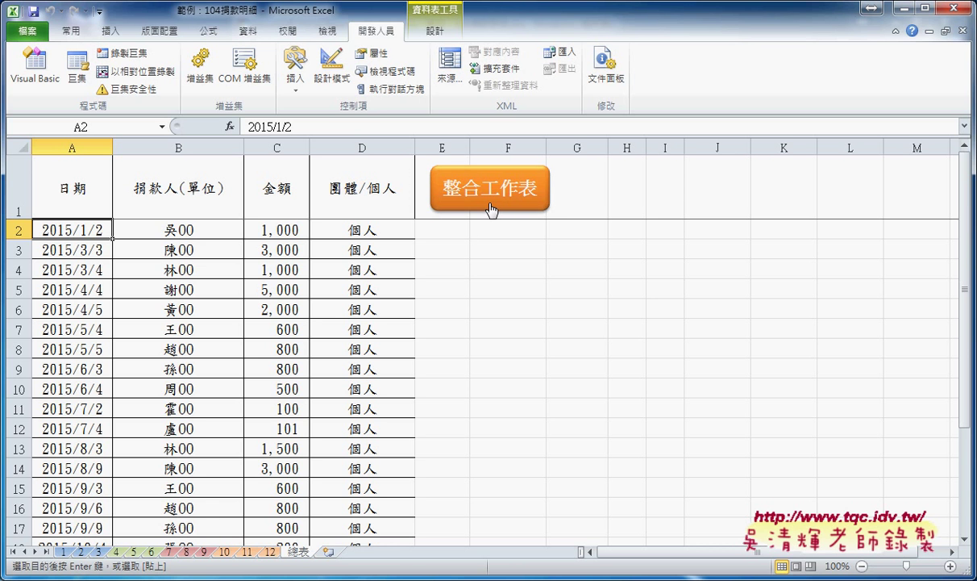
In the VBA editor, add an indented new line below Sub 整合工作表()
mouse_move(412, 564)
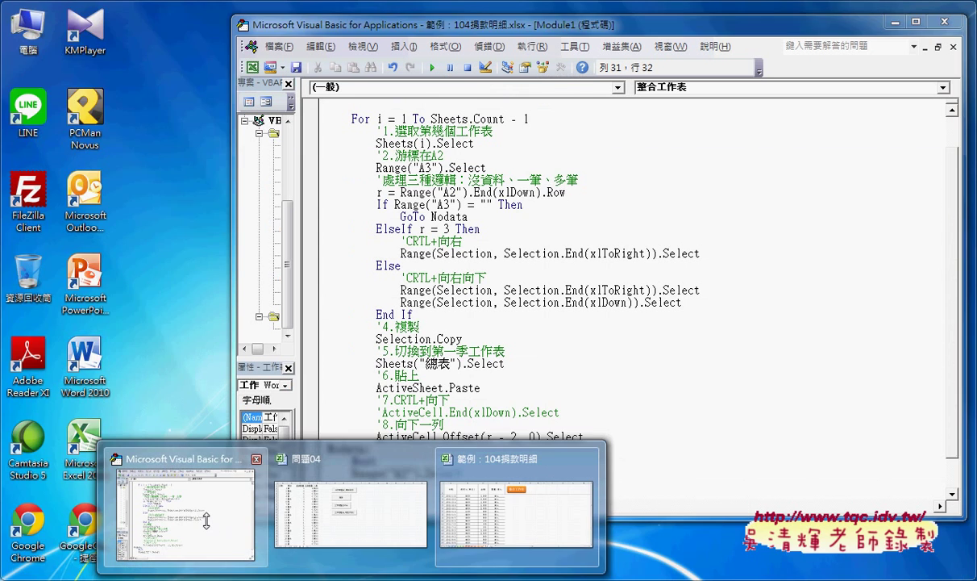
left_click(229, 520)
scroll(367, 331, "up", 2)
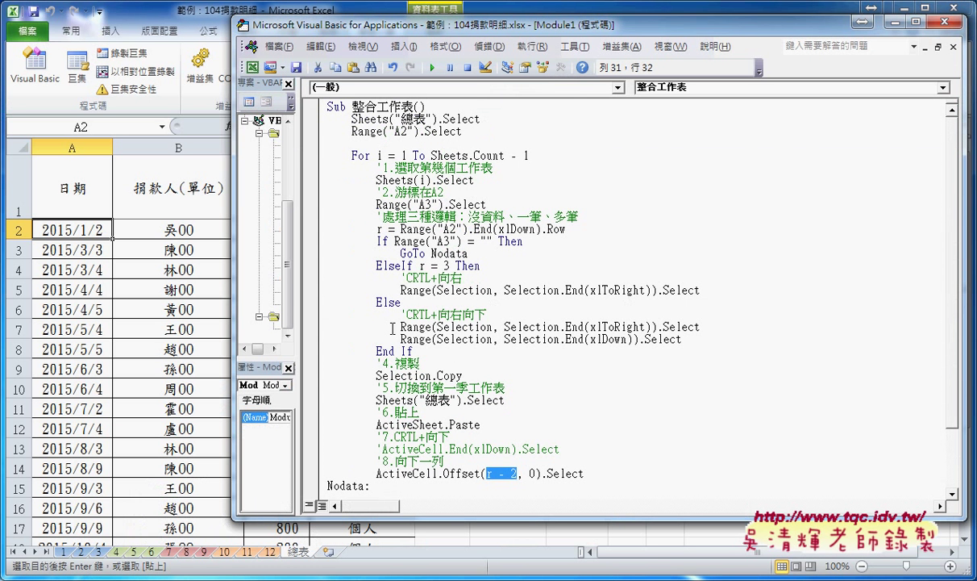
left_click(440, 111)
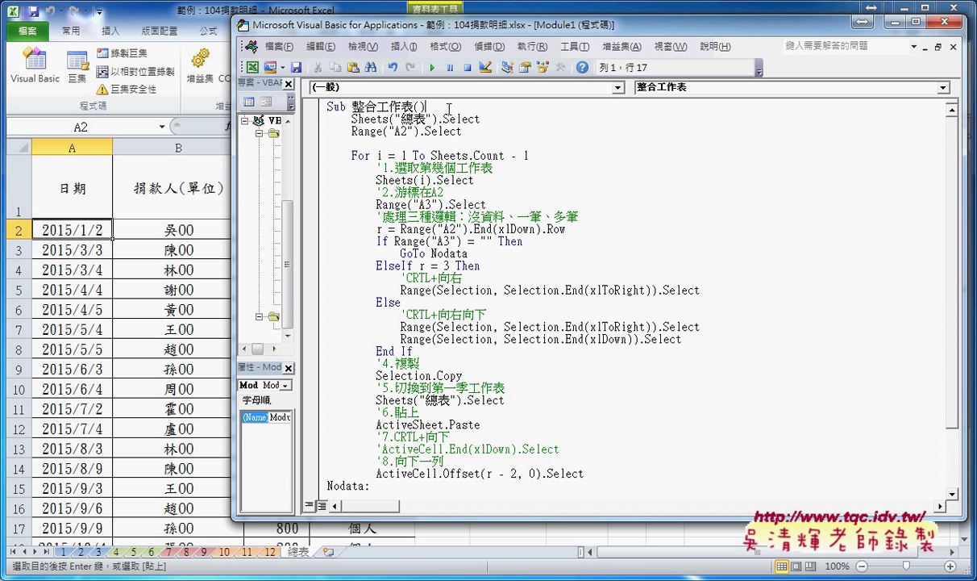
key("Return")
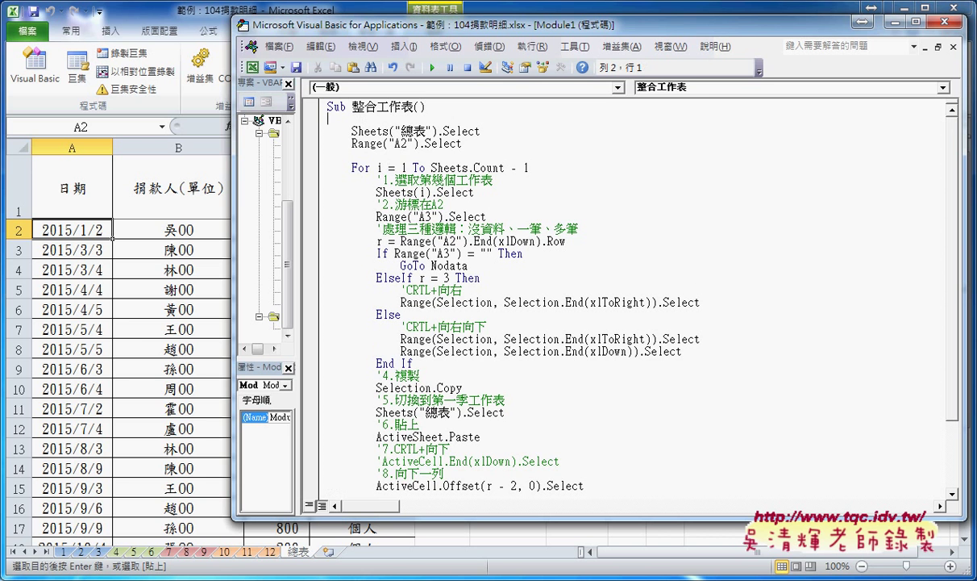
key("Tab")
Enter Application.ScreenUpdating = False there, completing the property and value via IntelliSense
type("a")
type("ppli")
type("cati")
type("on")
type(".")
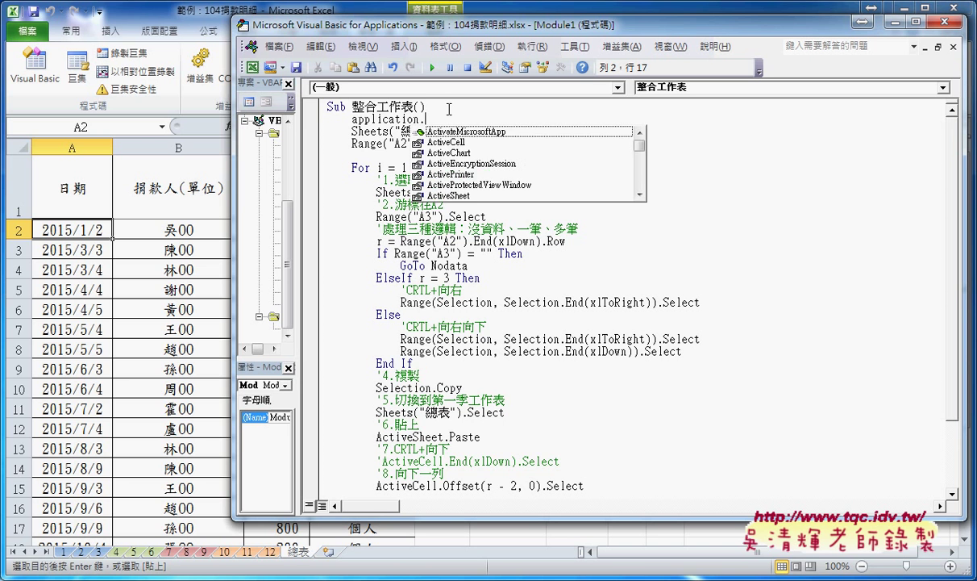
type("s")
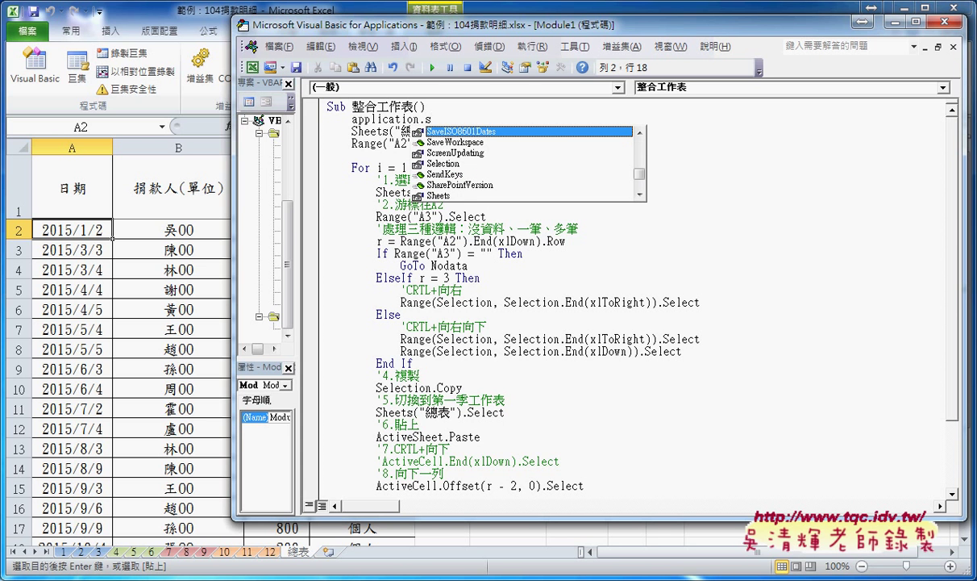
type("c")
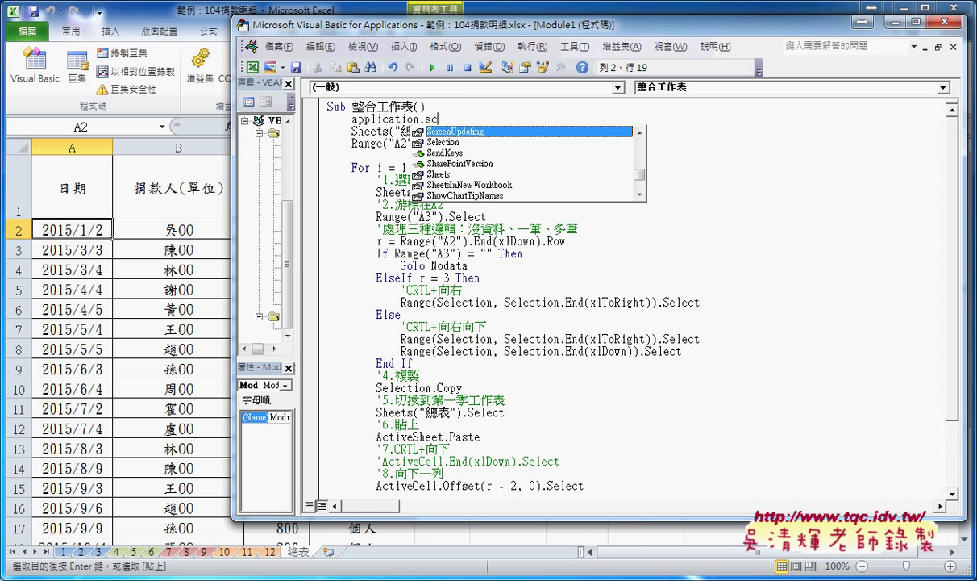
key("space")
type("=")
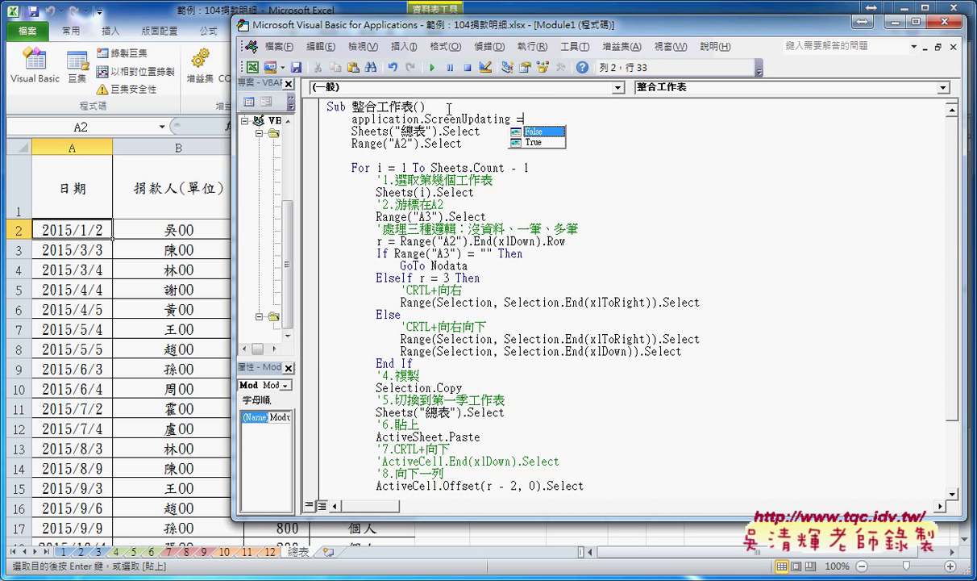
key("space")
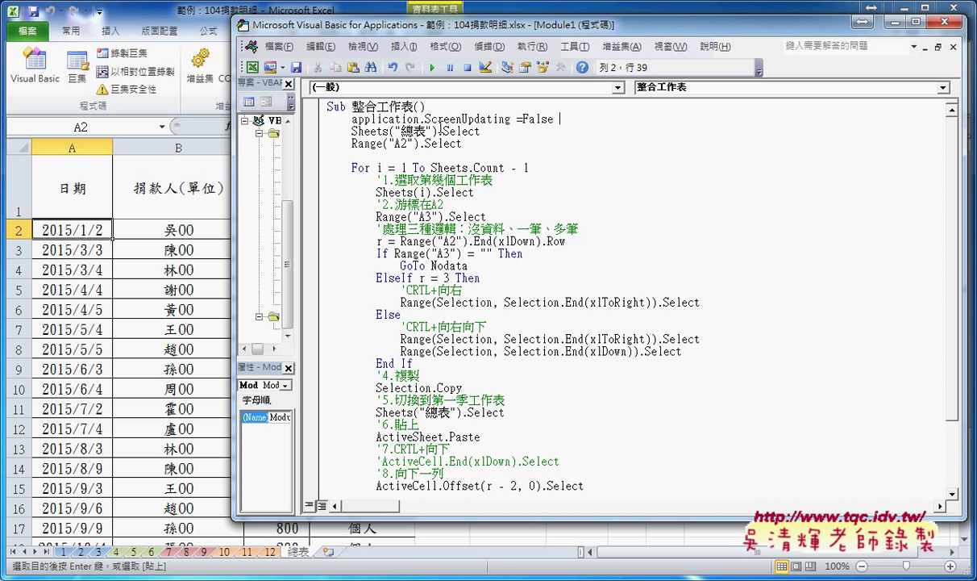
left_click_drag(333, 119, 516, 119)
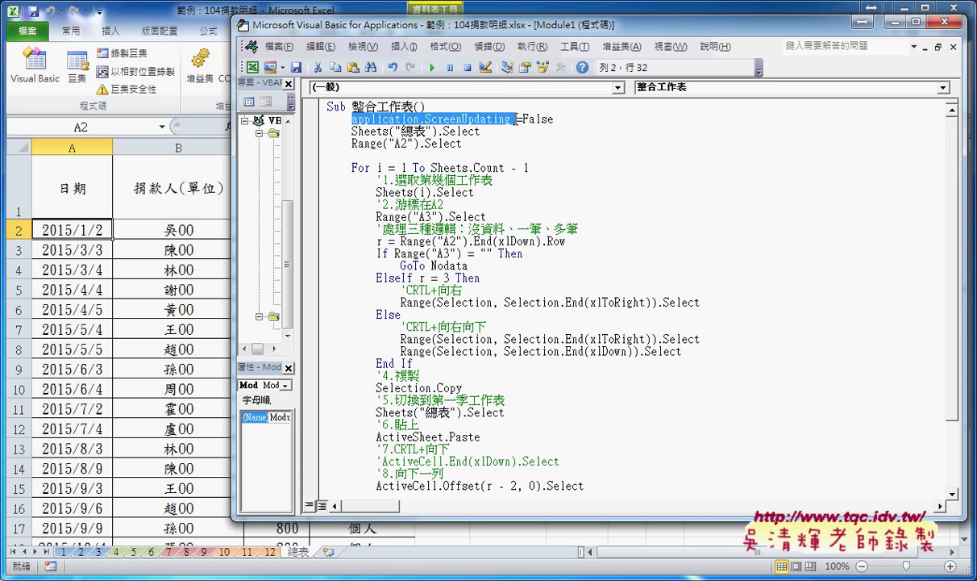
scroll(513, 202, "down", 2)
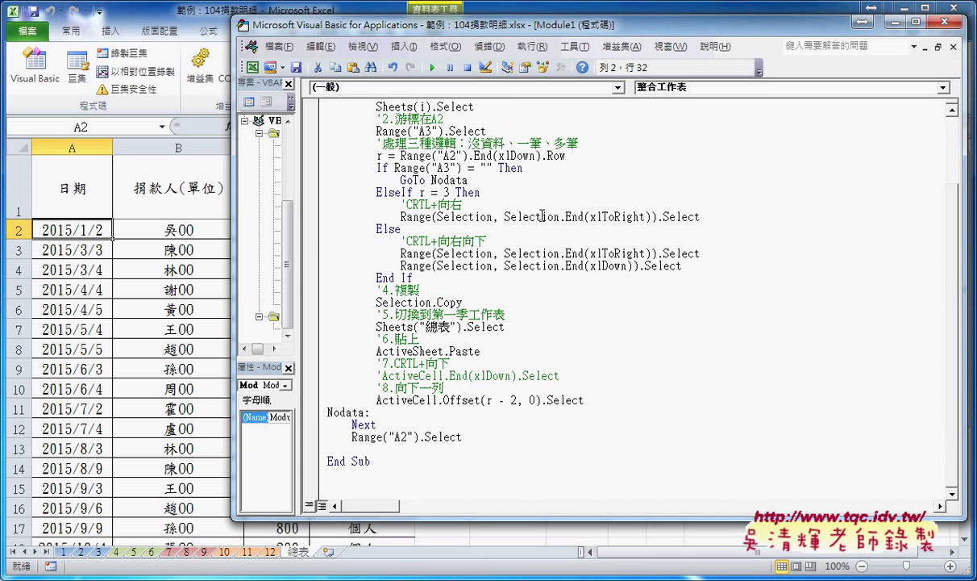
Add Application.ScreenUpdating = True on a new indented line above End Sub
left_click(413, 450)
key("Return")
key("Tab")
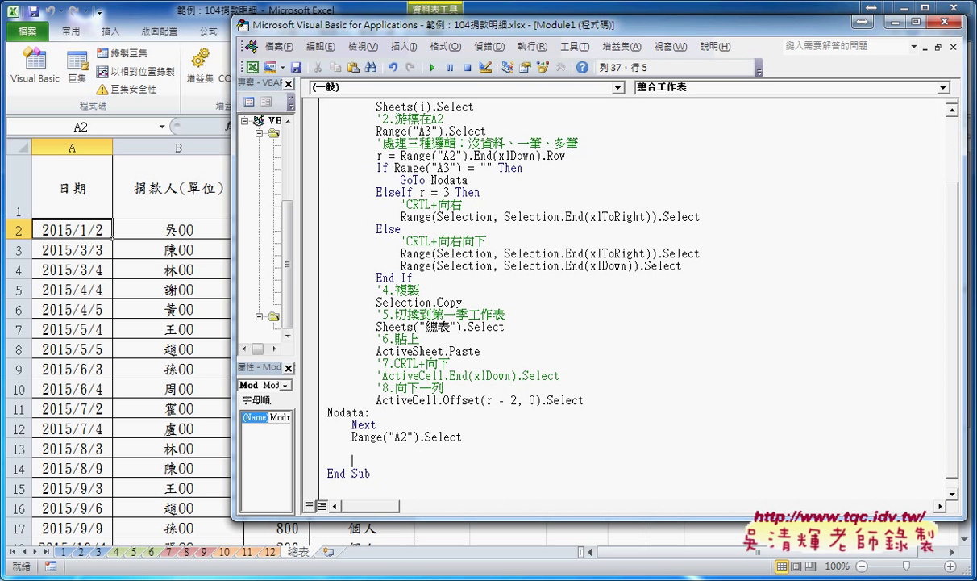
type("application.ScreenUpdating =")
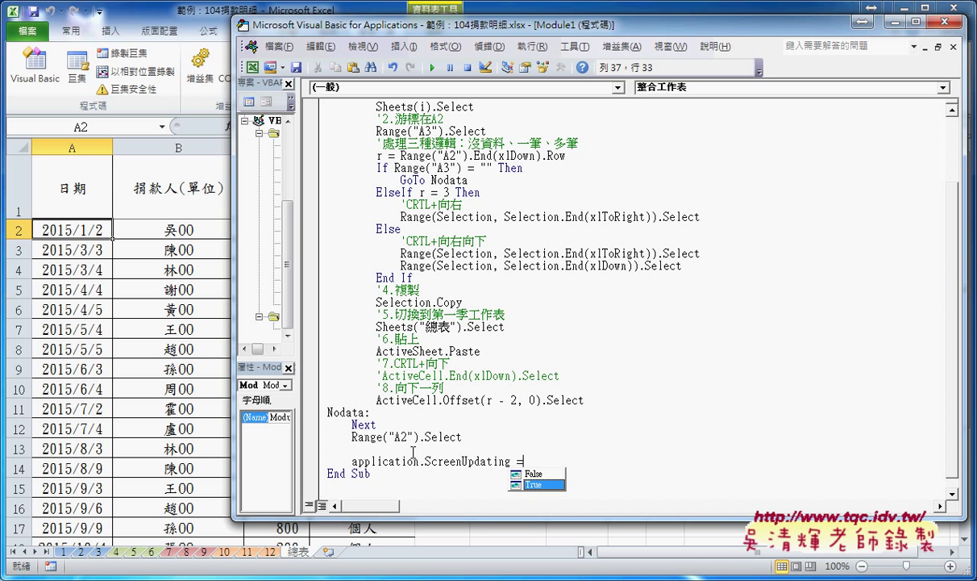
key("Tab")
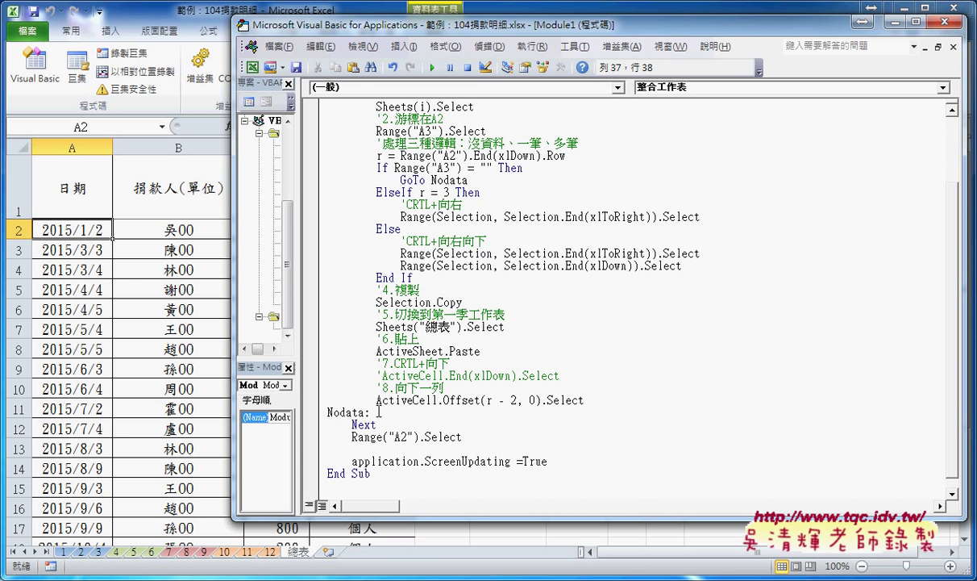
Mark Application.ScreenUpdating in the code, then select the consolidated rows in 總表
left_click(430, 445)
left_click_drag(352, 462, 511, 461)
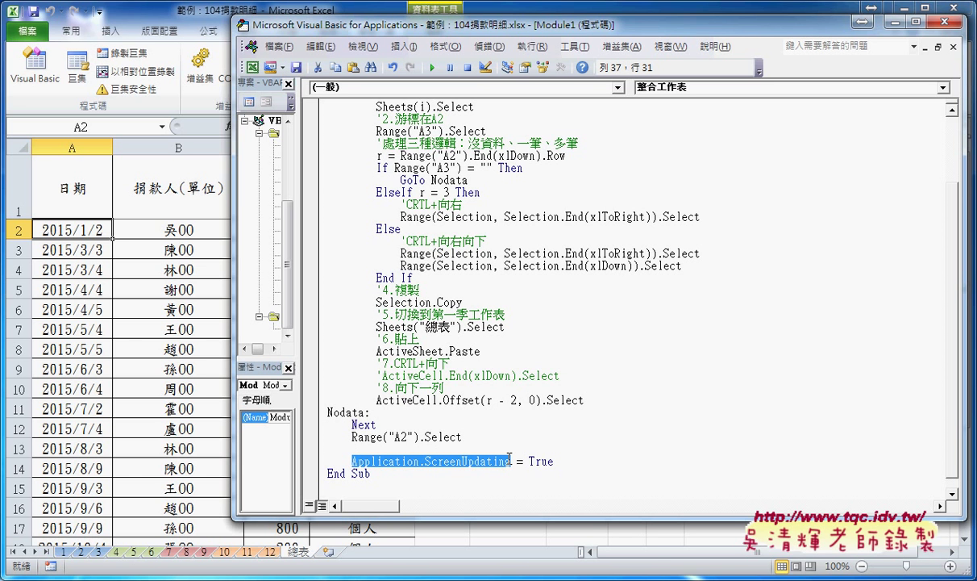
left_click(352, 461)
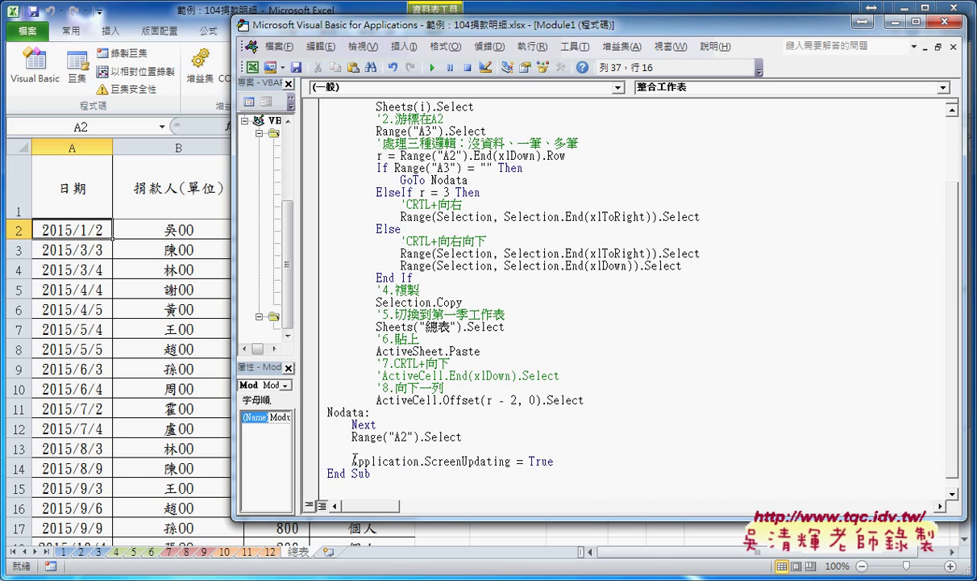
left_click_drag(353, 460, 418, 460)
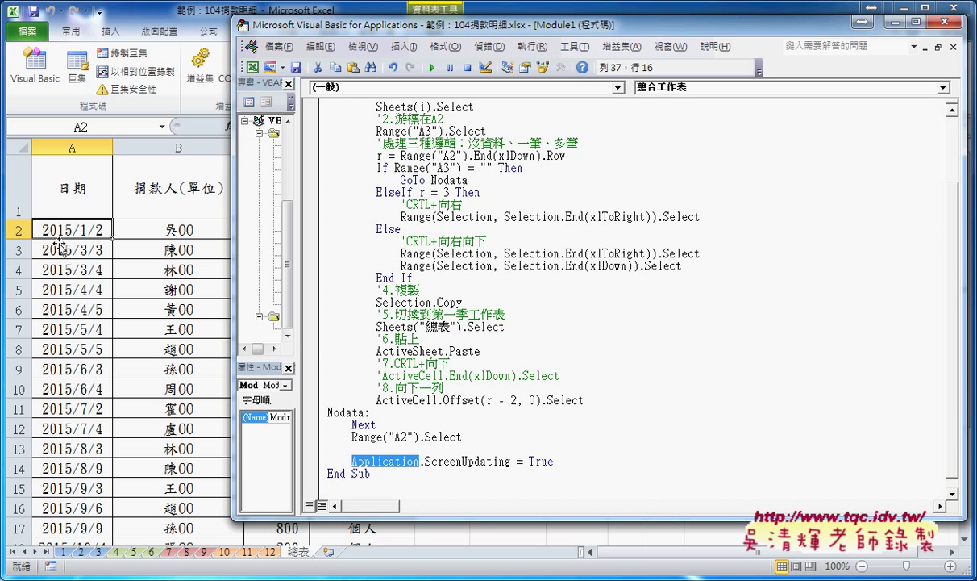
mouse_move(55, 231)
left_mouse_down()
mouse_move(413, 518)
mouse_move(416, 339)
left_mouse_up()
Rerun the 整合工作表 macro from its orange button to refill 總表 from 2015/1/2
scroll(476, 327, "up", 6)
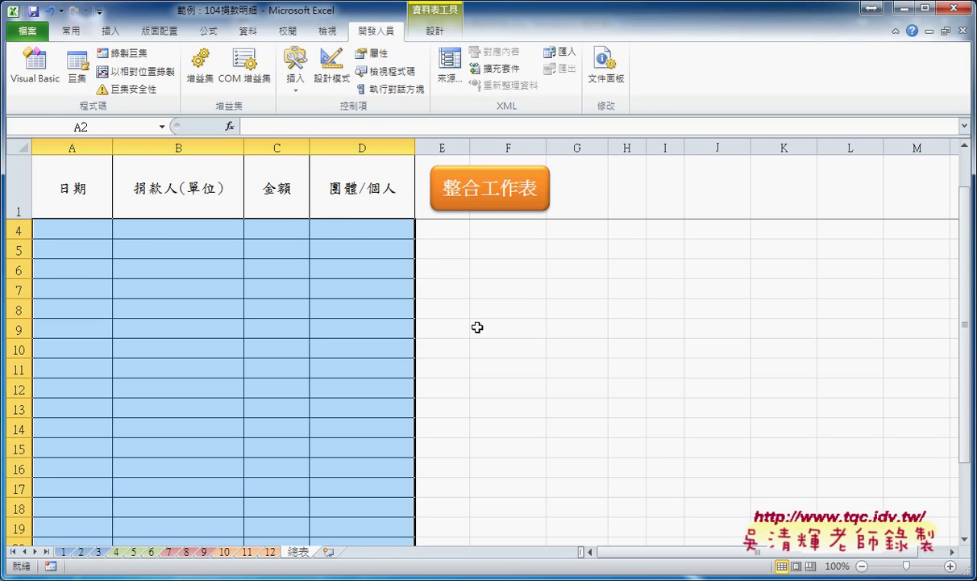
scroll(476, 327, "up", 1)
left_click(476, 326)
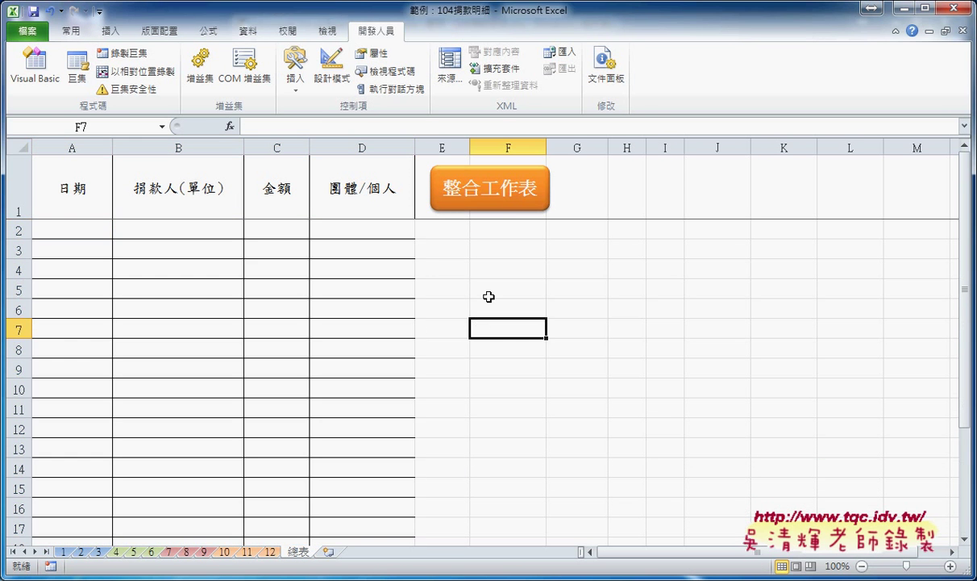
left_click(513, 203)
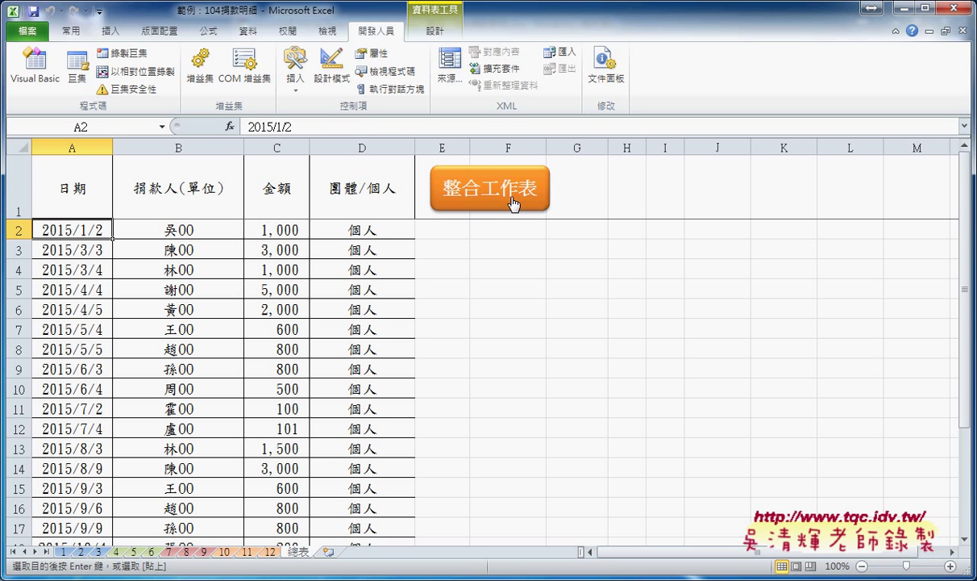
Return to the VBA editor and highlight the Application.ScreenUpdating = False line
mouse_move(481, 541)
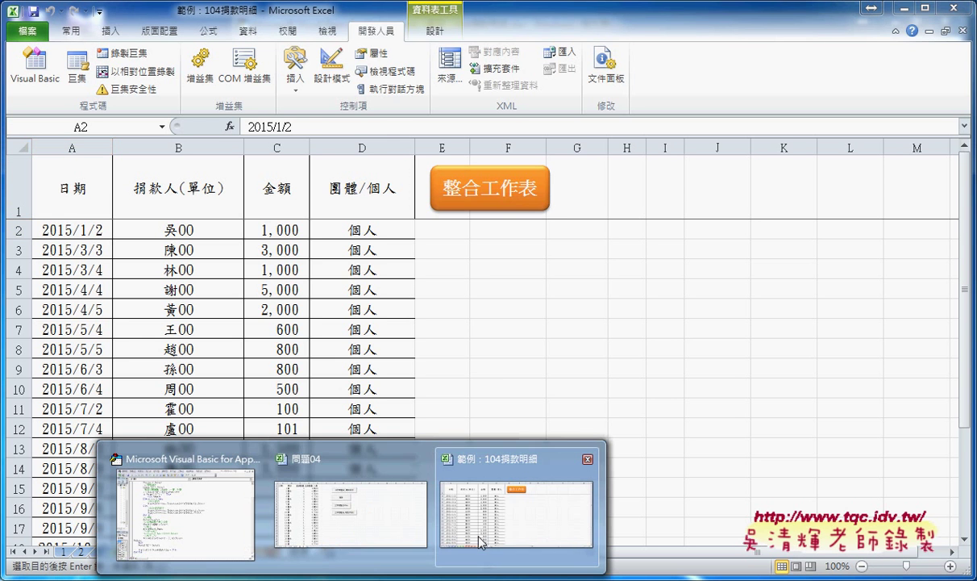
left_click(225, 536)
scroll(418, 159, "up", 3)
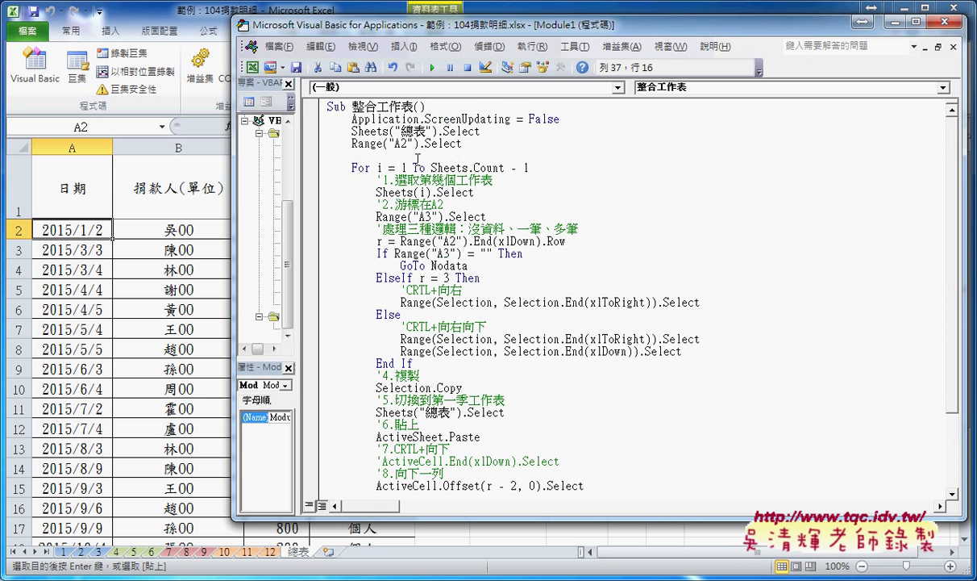
left_click_drag(560, 119, 351, 120)
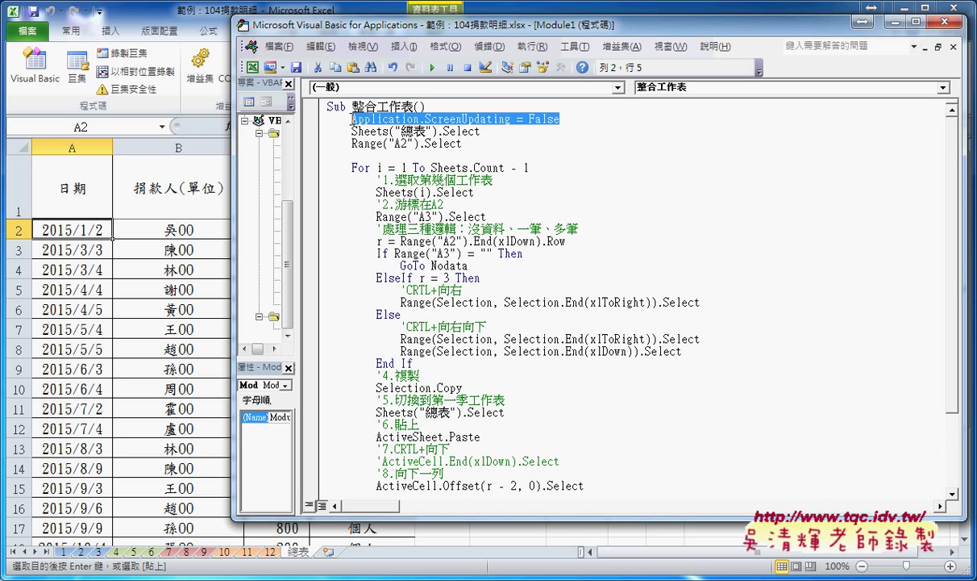